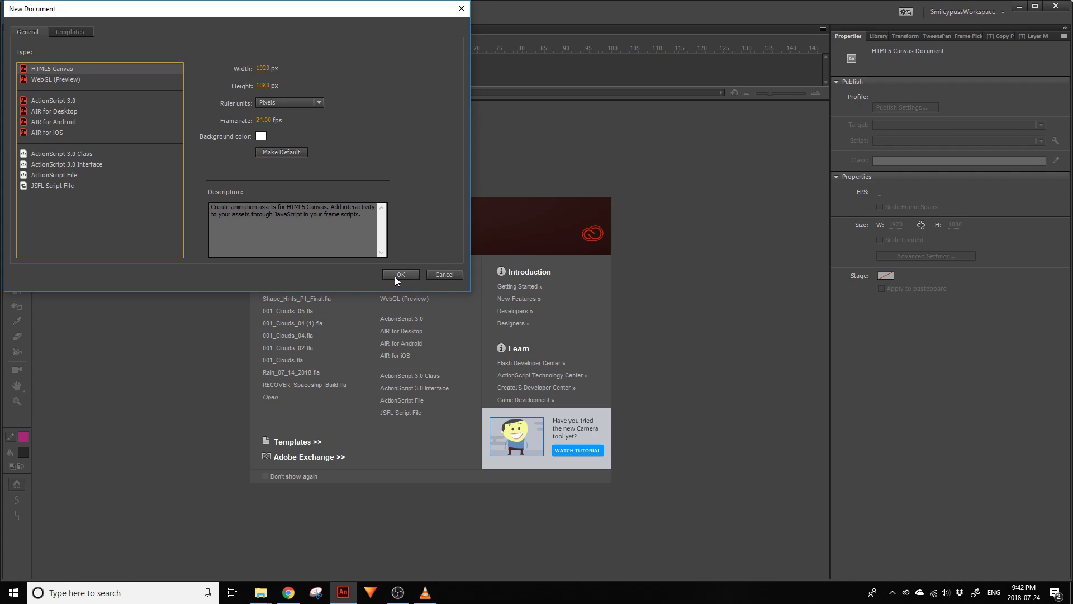
- Create the 1920×1080 HTML5 Canvas document, Untitled-13, from the New Document dialog
click(396, 275)
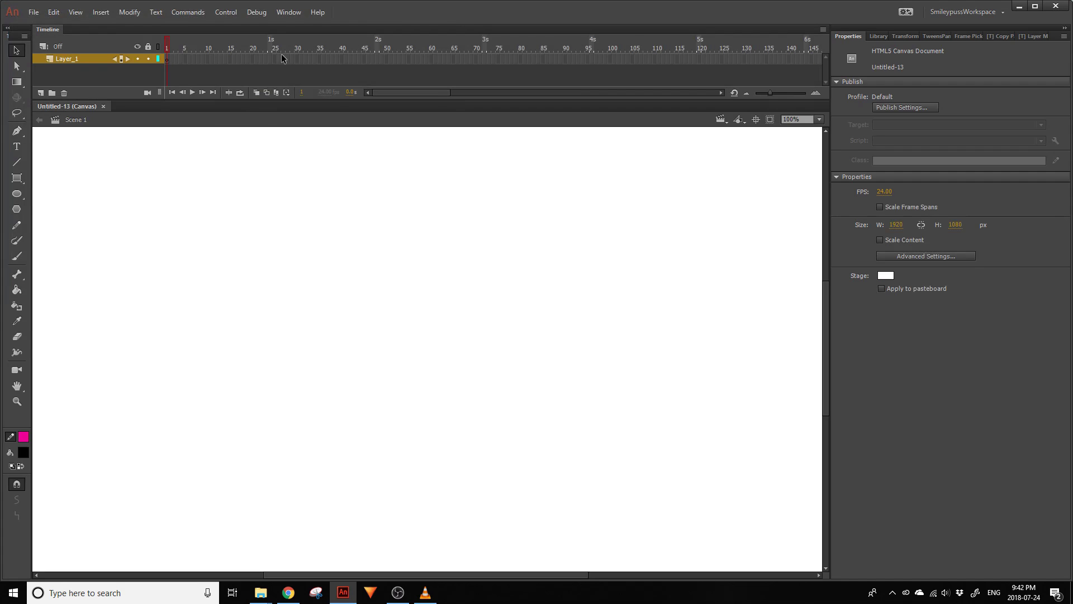
- Extend the single layer's frames to frame 25 and rename the layer 'Line'
click(271, 70)
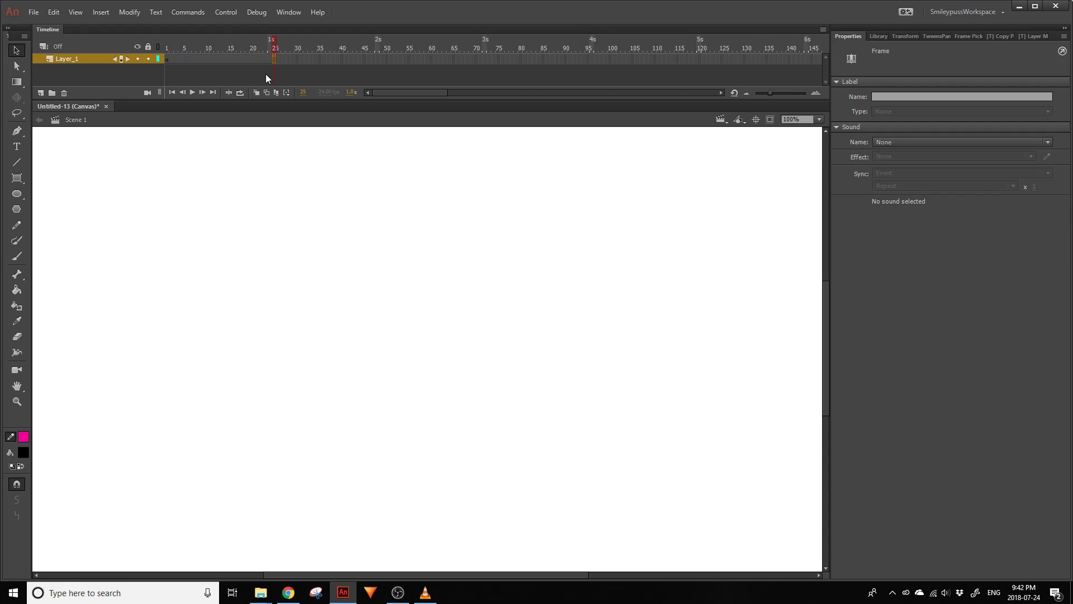
double_click(67, 58)
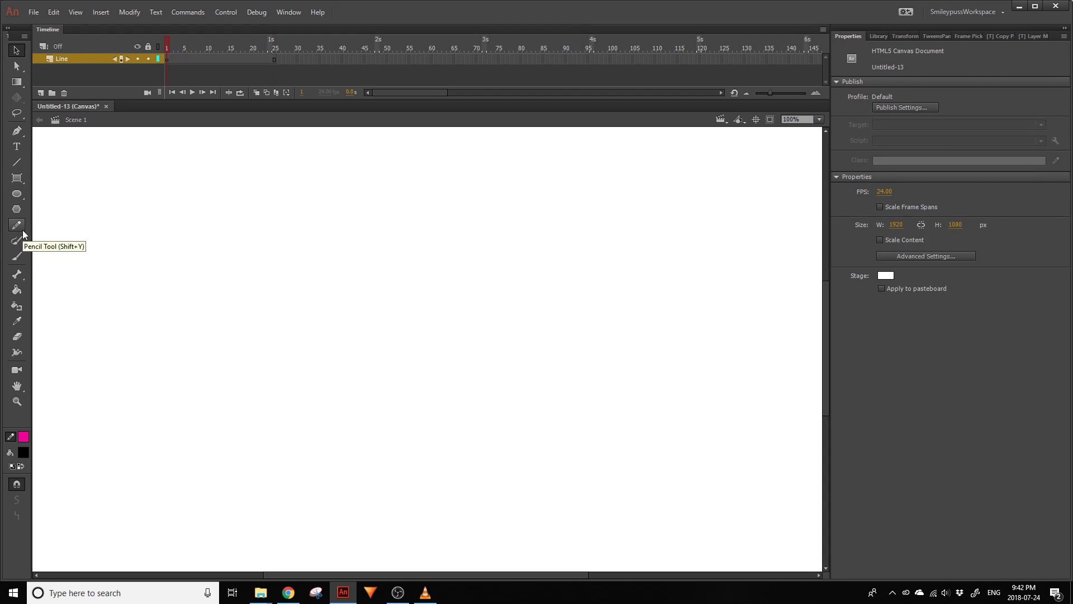
- Draw a magenta line at frame 1 and bend it into an arched curve
key(n)
mouse_move(376, 444)
mouse_down()
mouse_move(252, 228)
mouse_move(198, 215)
mouse_up()
key(ctrl+z)
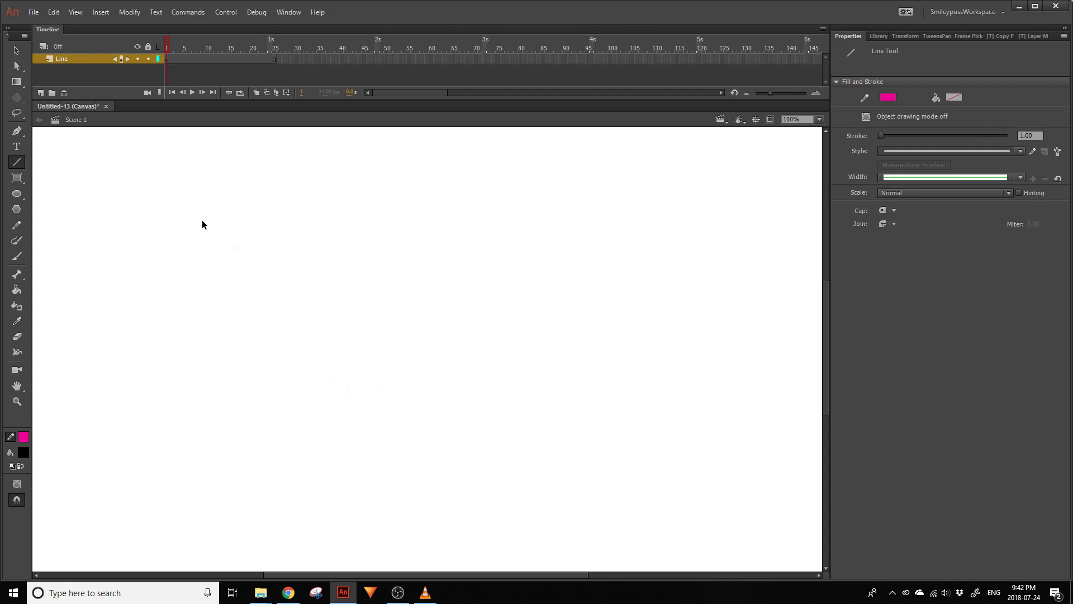
mouse_move(372, 453)
mouse_down()
mouse_move(178, 248)
mouse_move(153, 319)
mouse_up()
drag(230, 364, 275, 283)
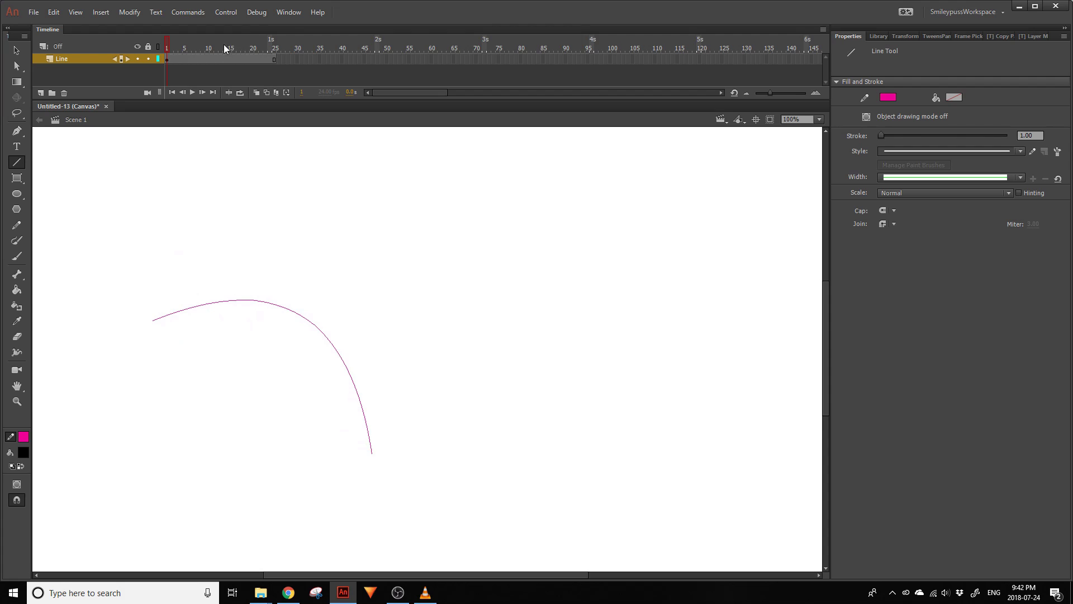
- With onion skin on, add a frame-13 keyframe holding a flattened rightward arch
click(266, 92)
click(217, 59)
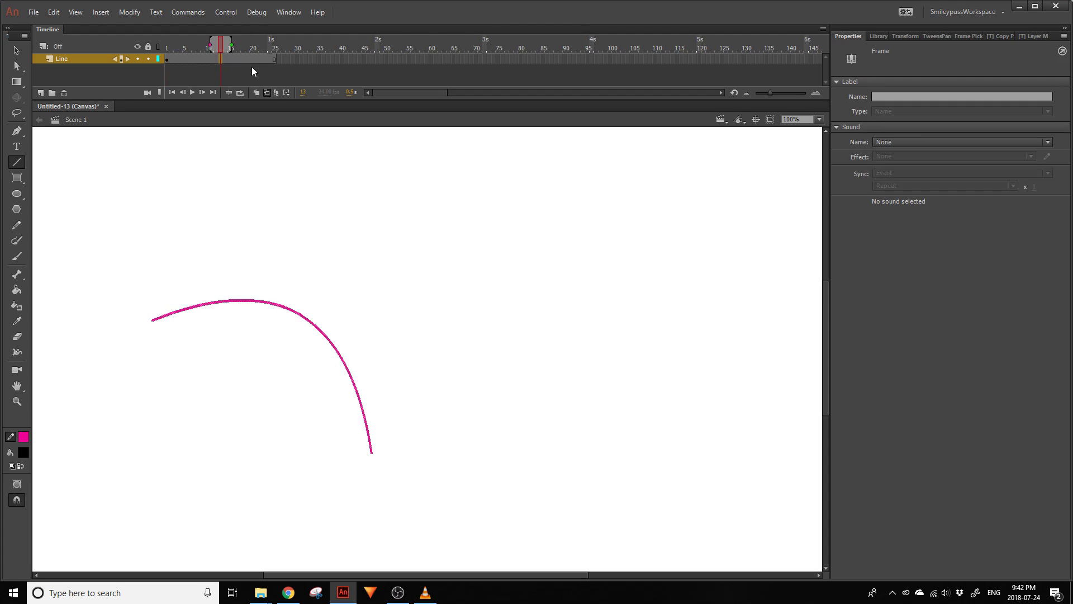
key(period)
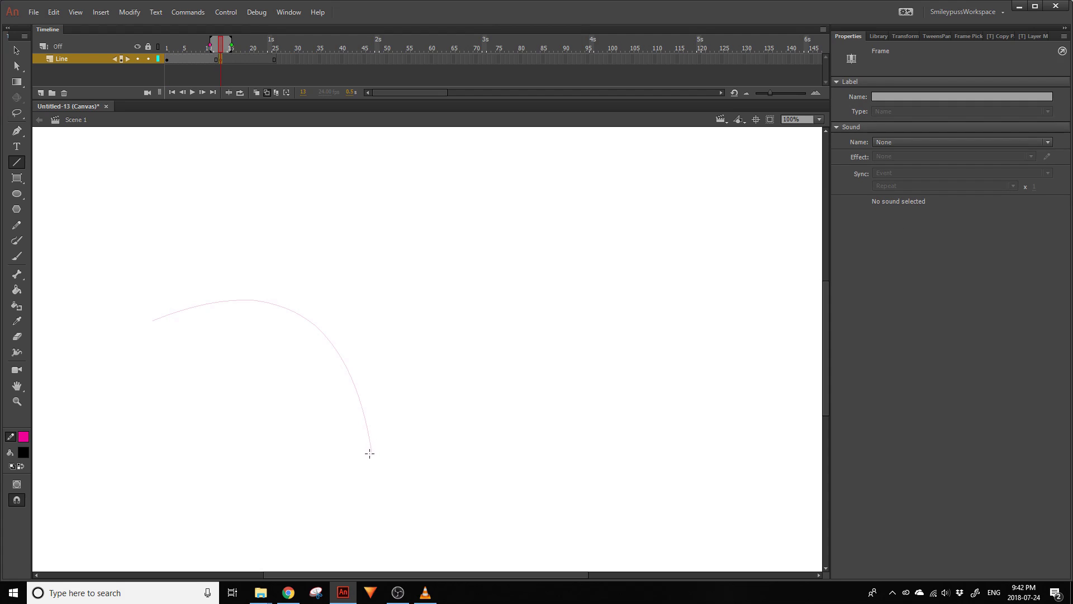
mouse_move(371, 452)
mouse_down()
mouse_move(570, 297)
mouse_move(558, 324)
mouse_move(485, 236)
mouse_up()
drag(558, 323, 596, 323)
drag(486, 285, 472, 292)
- Replace frame 25's content with frame 1's curve pasted in place
click(168, 59)
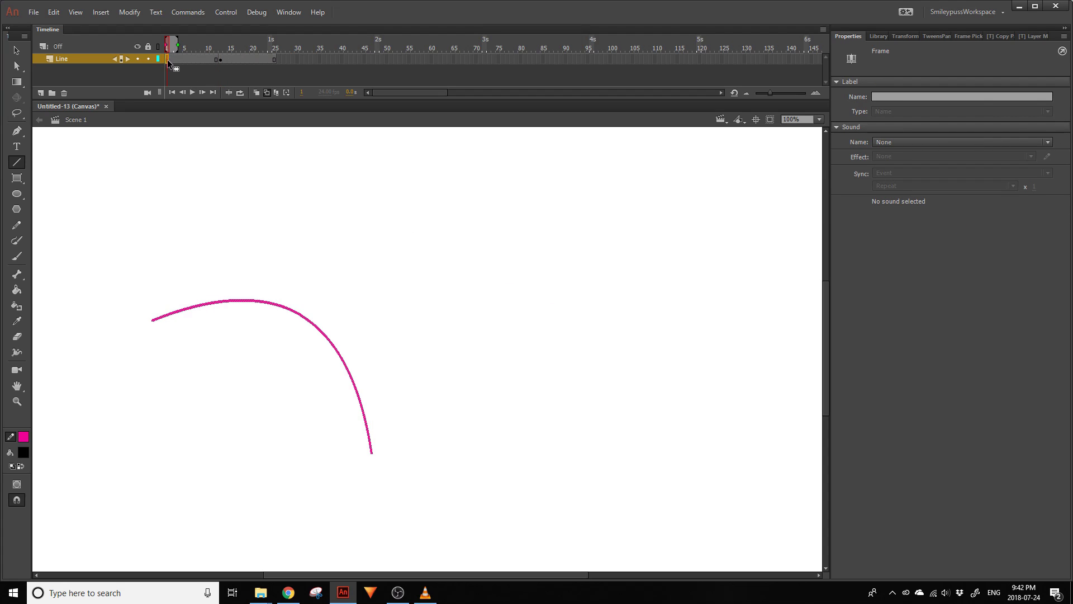
click(273, 58)
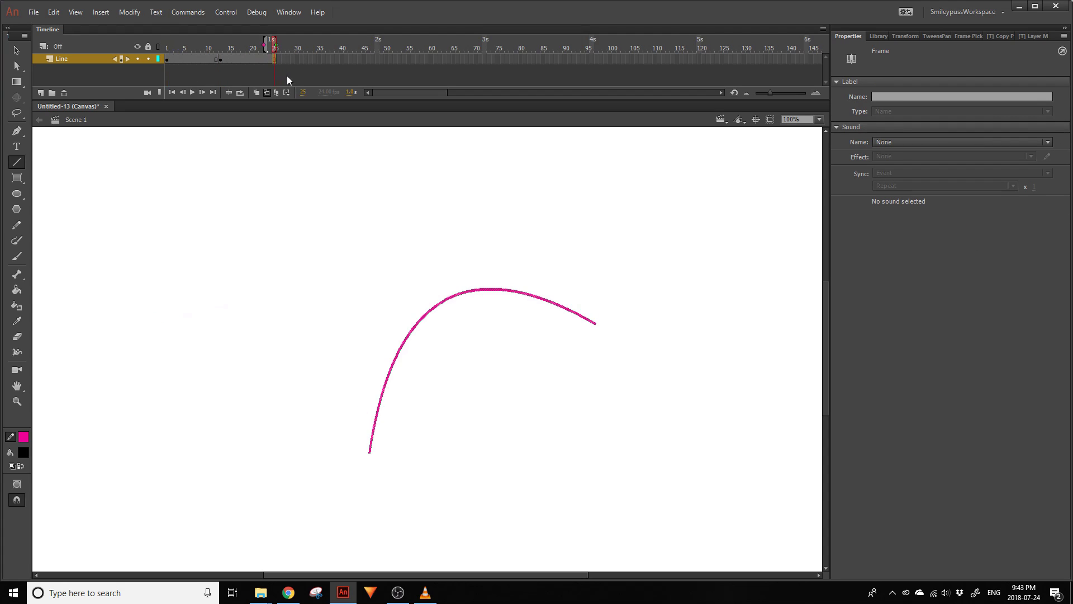
key(Delete)
key(ctrl+shift+v)
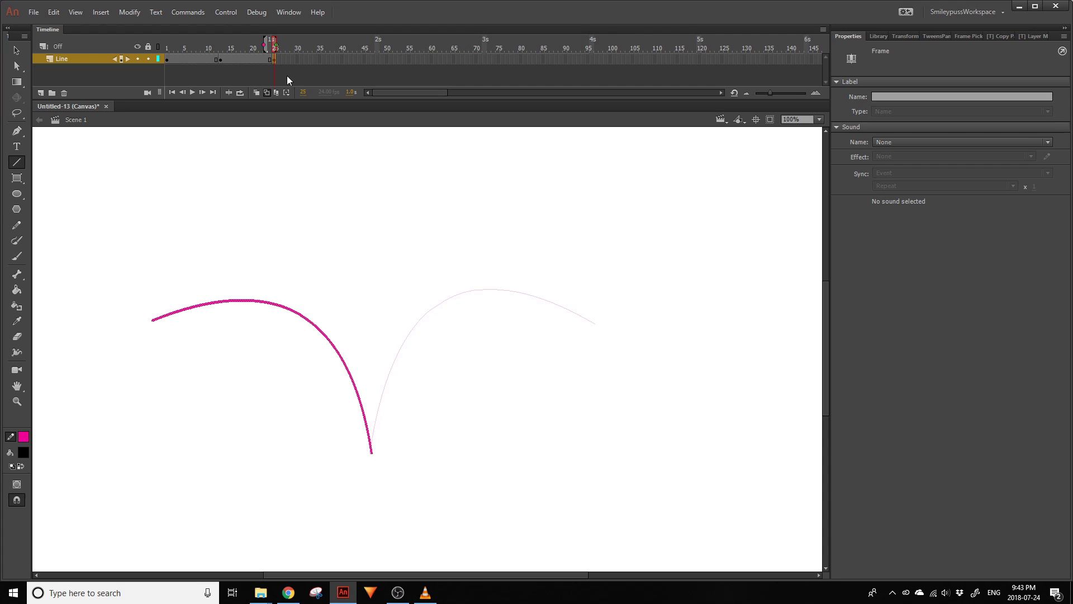
click(270, 91)
- Create a shape tween across the Line layer's keyframe spans
drag(187, 58, 244, 58)
right_click(229, 58)
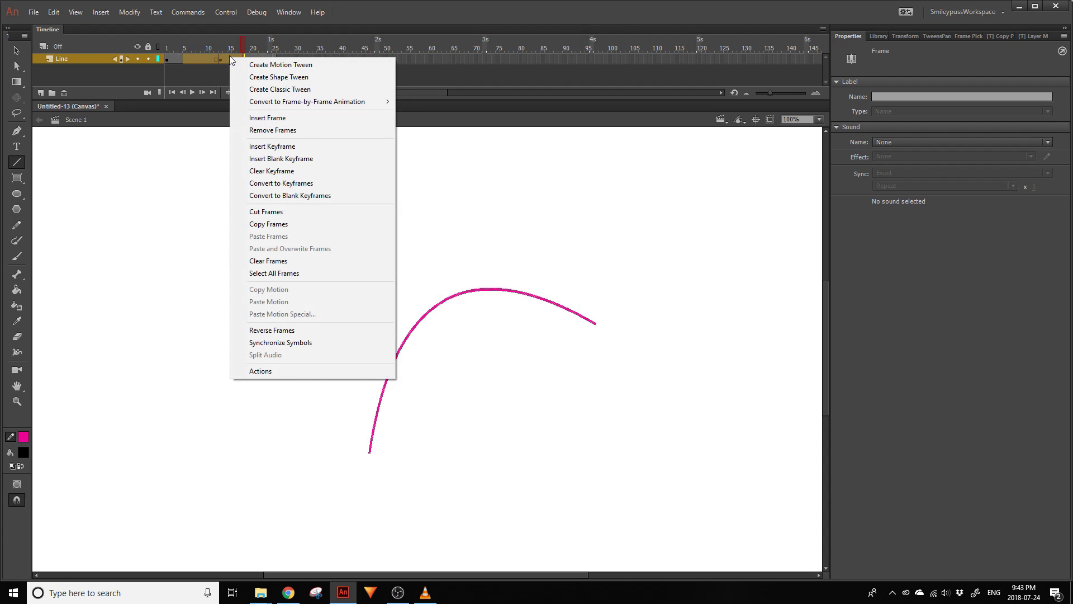
click(300, 78)
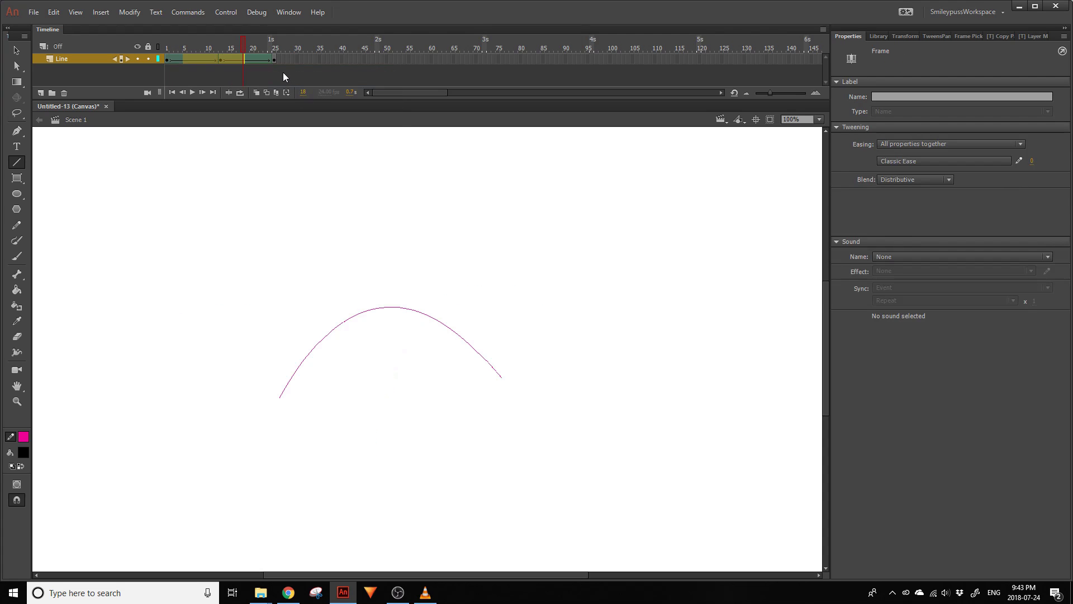
- Give the frame-1 tween an ease-in preset and the frame-13 tween an ease-out preset
click(165, 49)
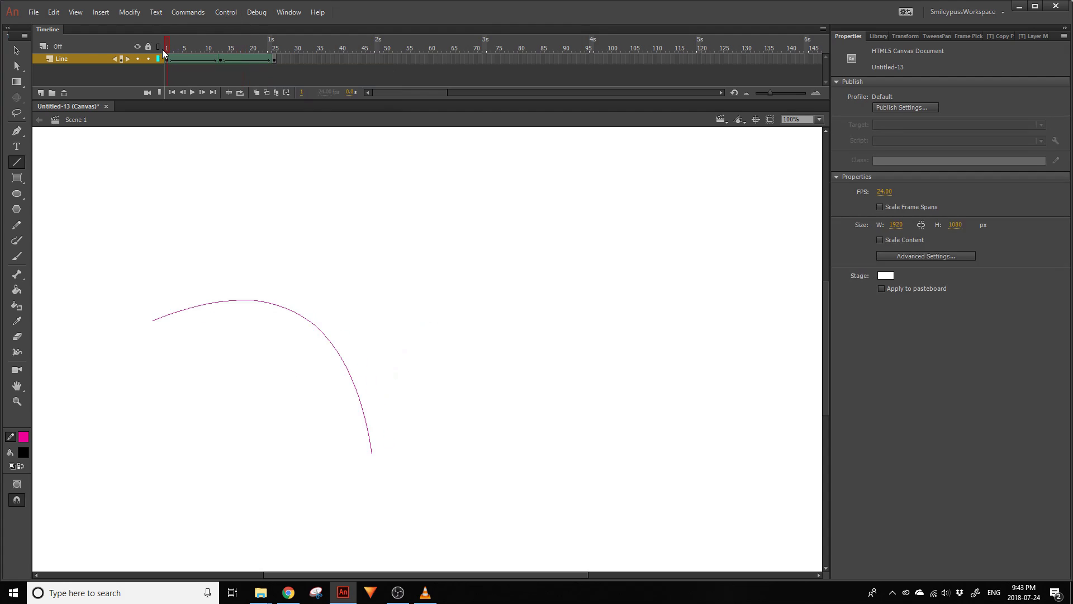
click(168, 59)
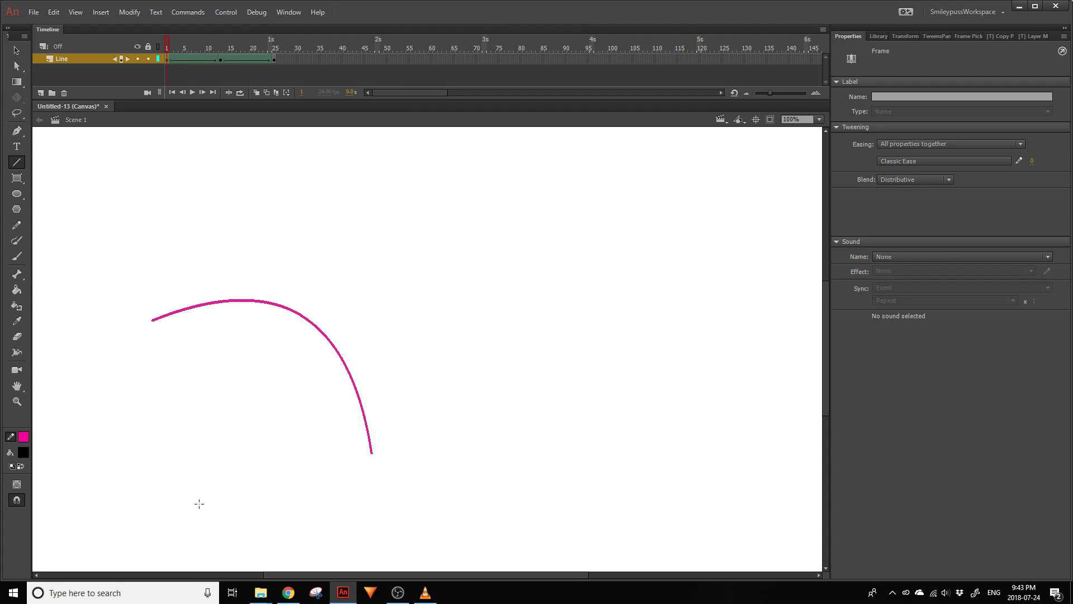
click(964, 160)
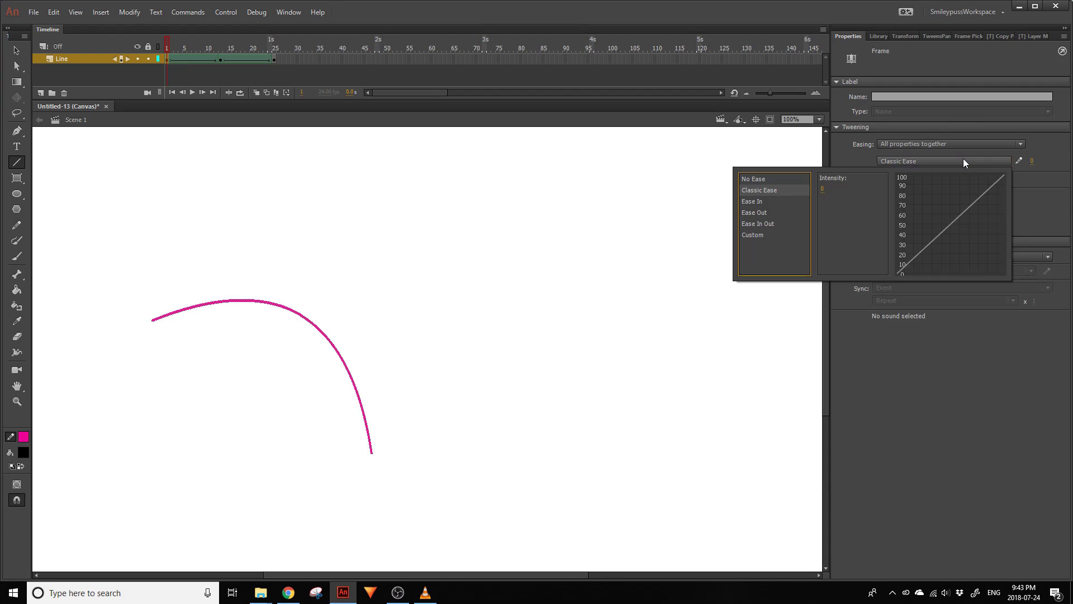
click(766, 201)
click(223, 61)
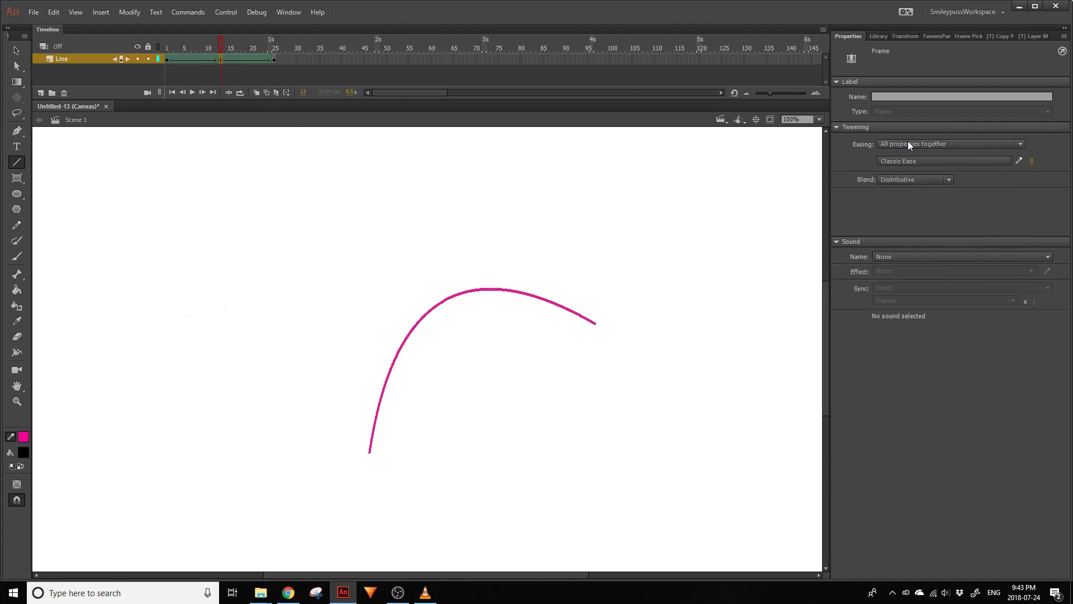
click(932, 160)
click(772, 213)
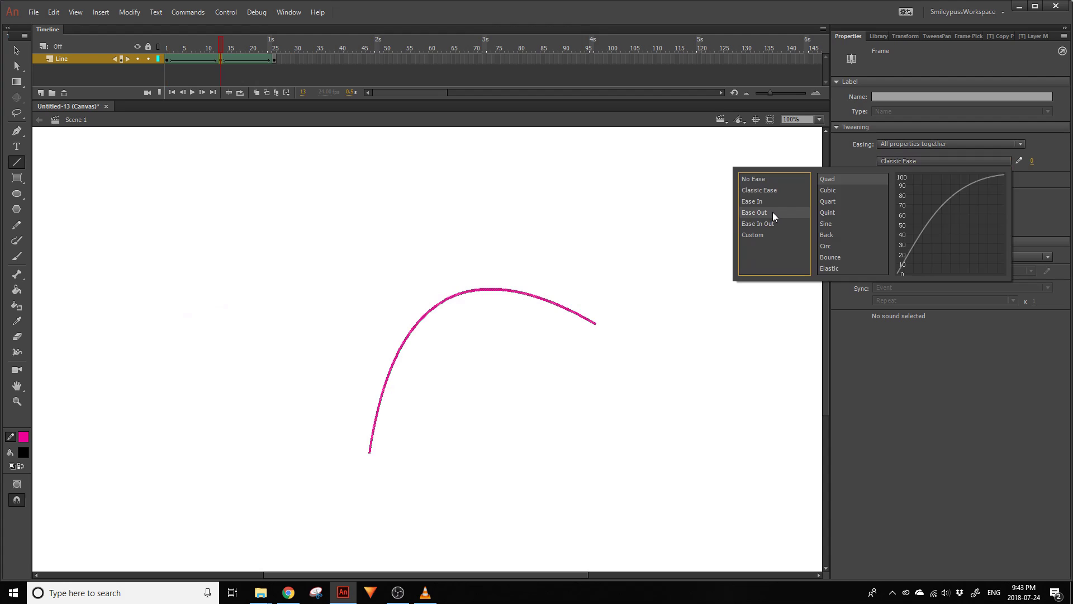
drag(211, 47, 128, 55)
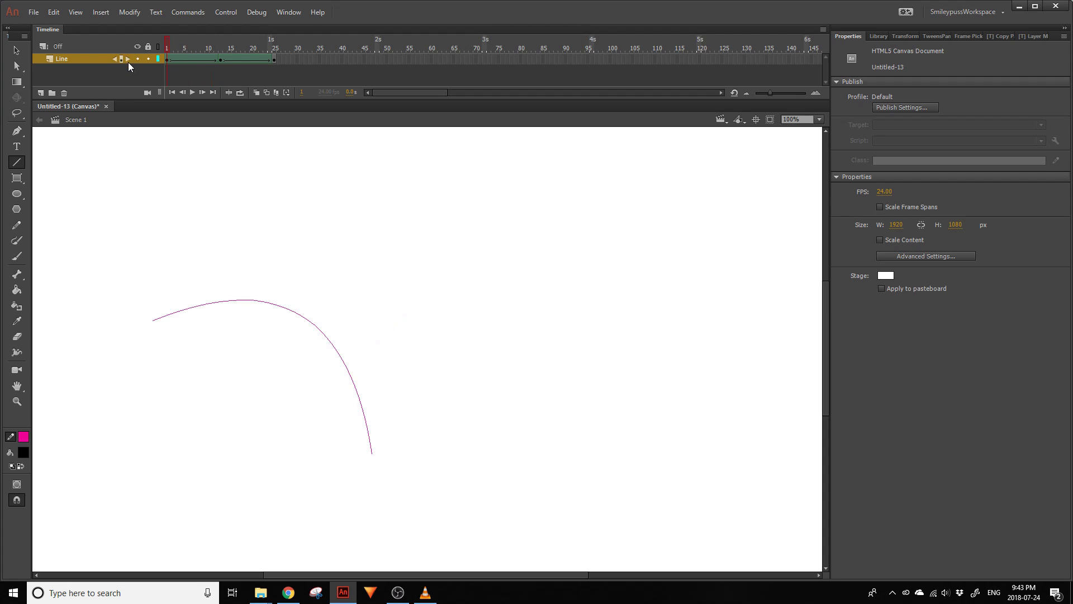
- Play the line tween to preview it, then select the frame-1 curve
key(Return)
key(Return)
click(168, 60)
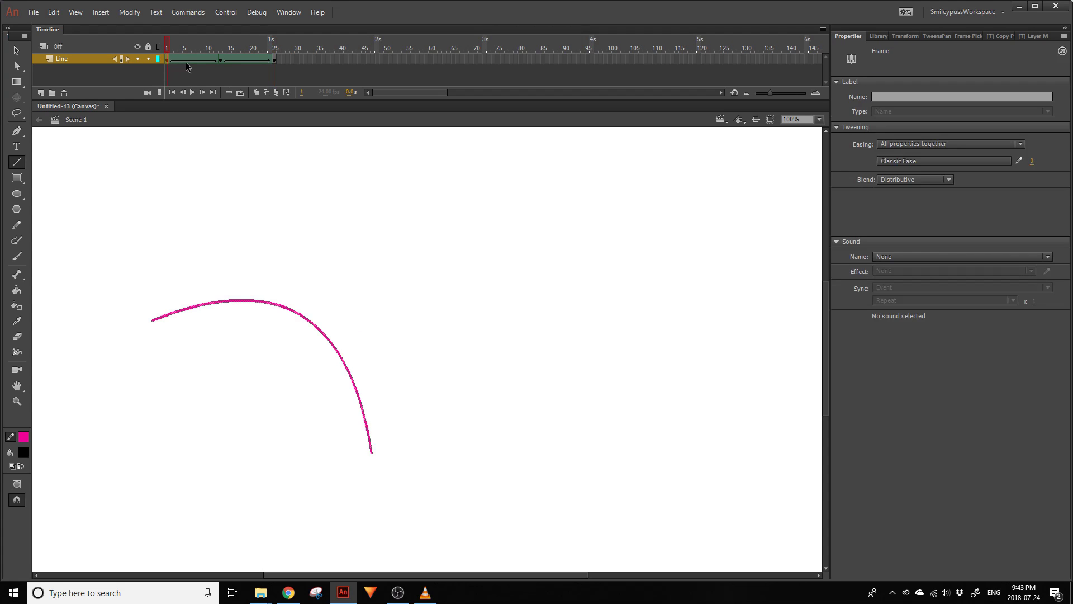
click(176, 166)
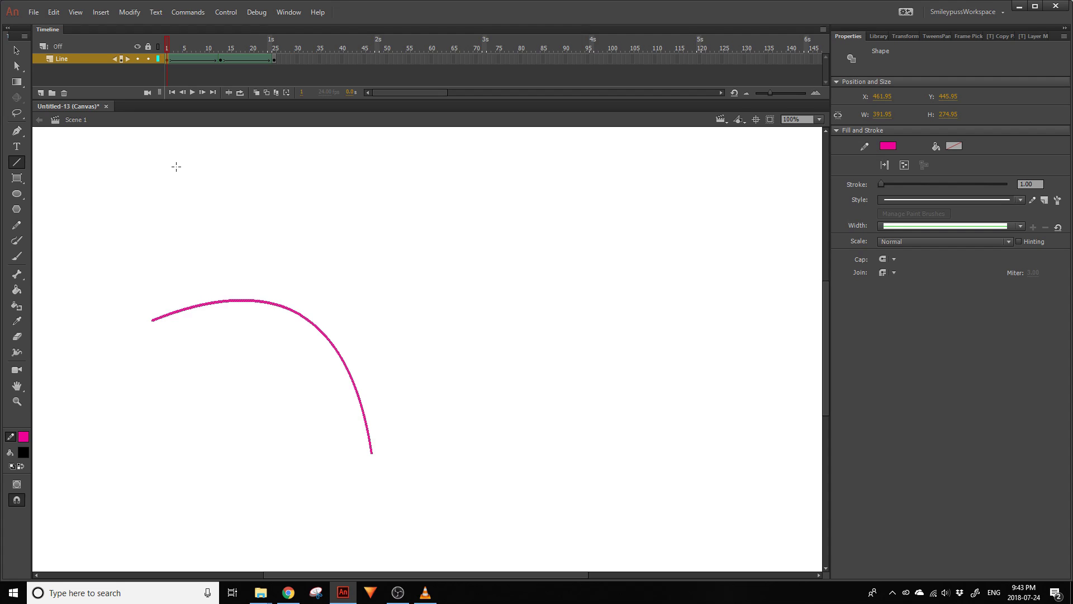
- Add a shape hint at frame 1, remove it, then add it again with Ctrl+Shift+H
click(169, 59)
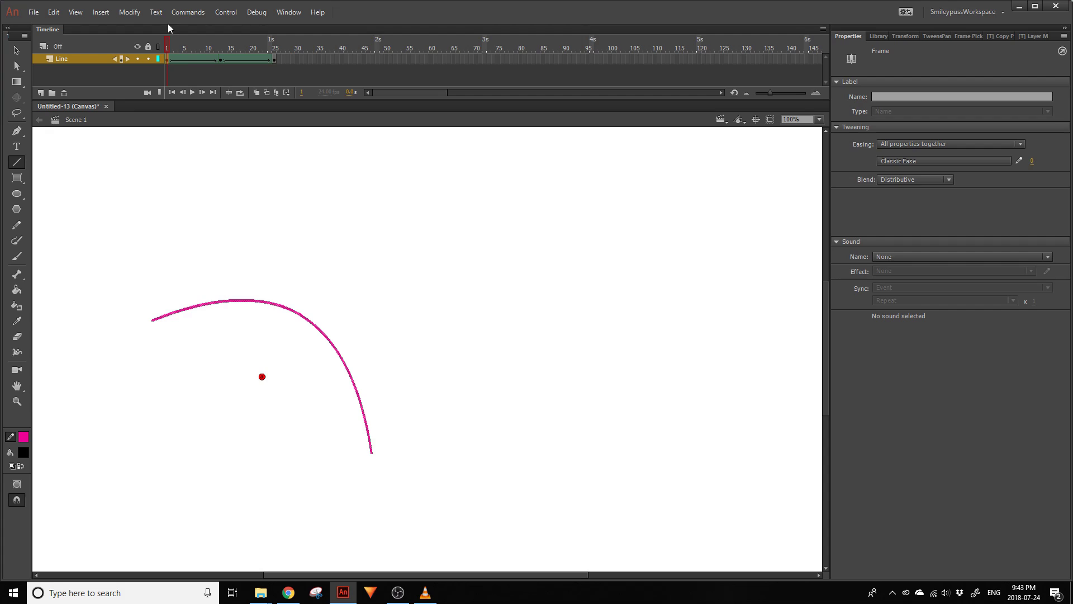
key(v)
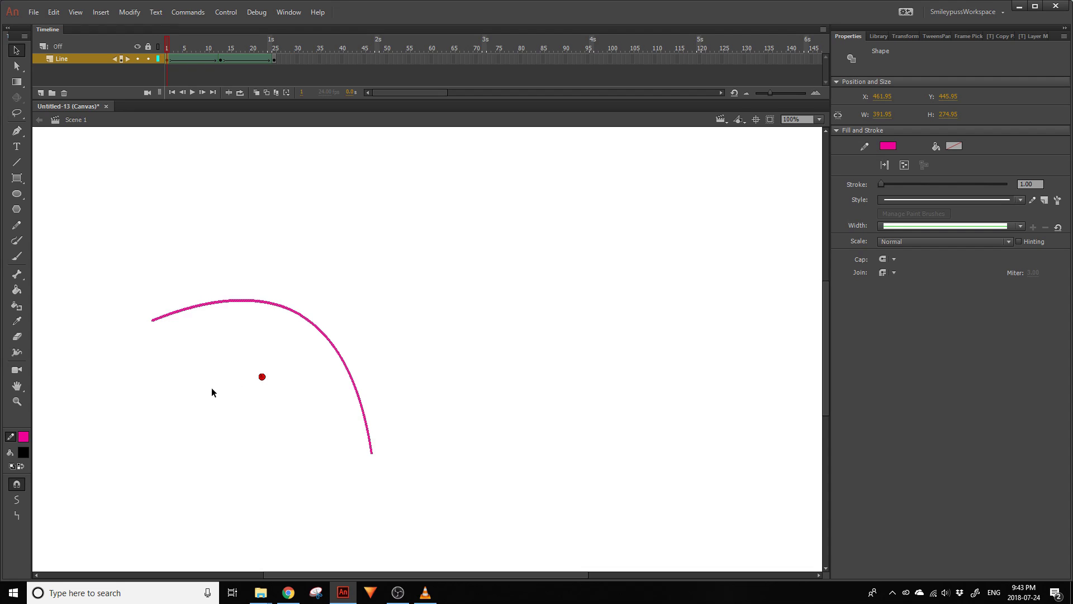
right_click(262, 377)
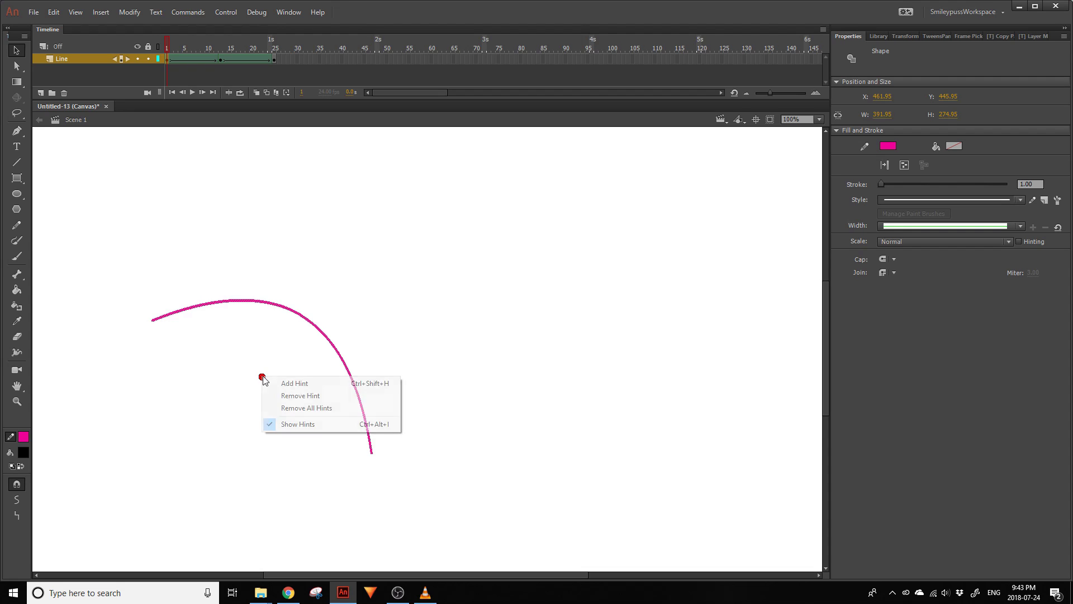
click(332, 396)
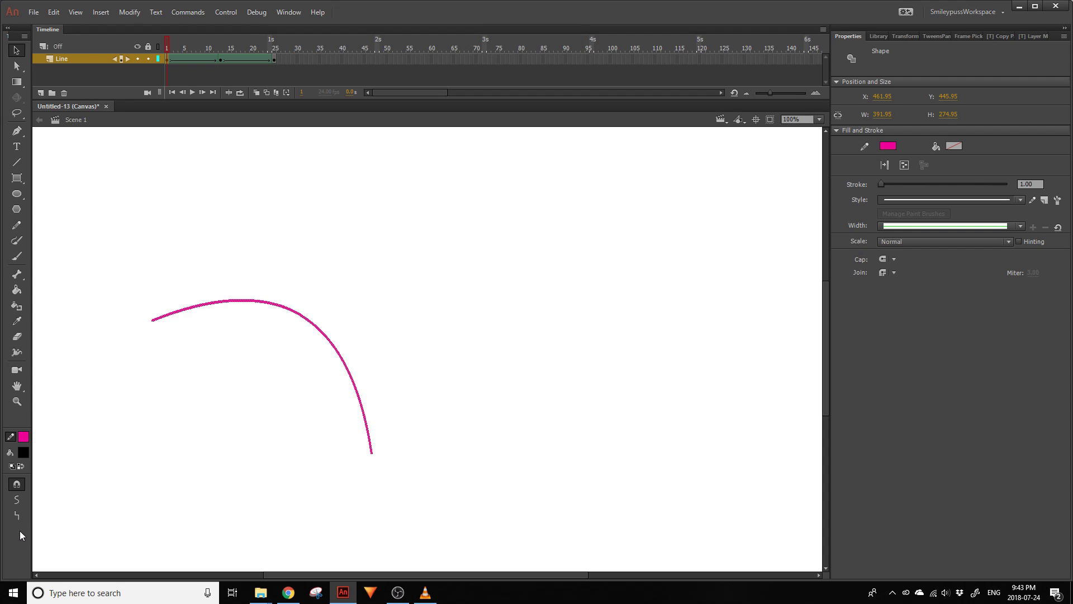
click(166, 59)
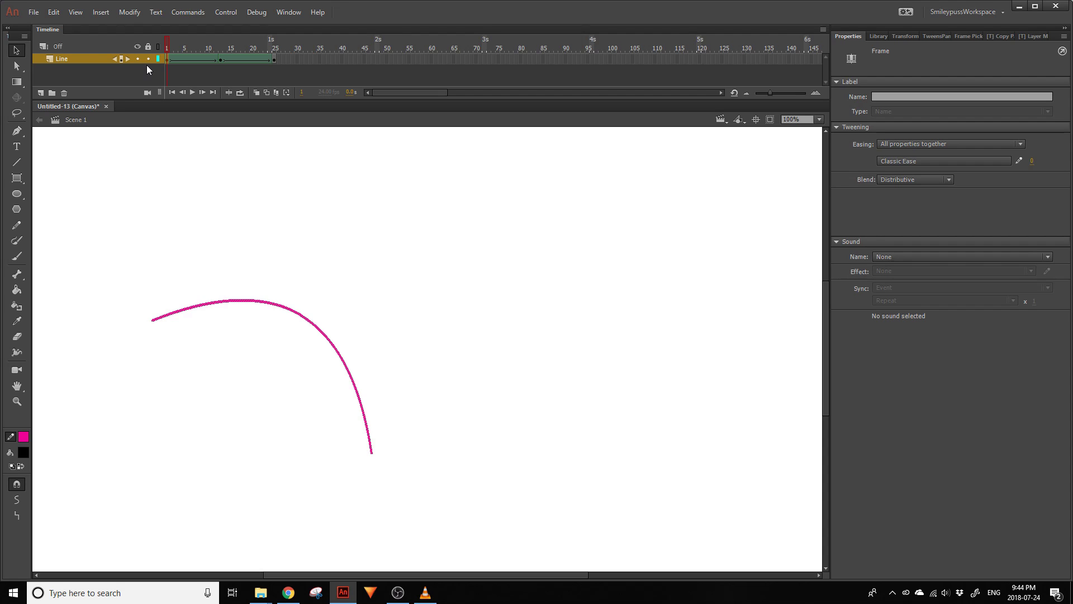
key(ctrl+shift+h)
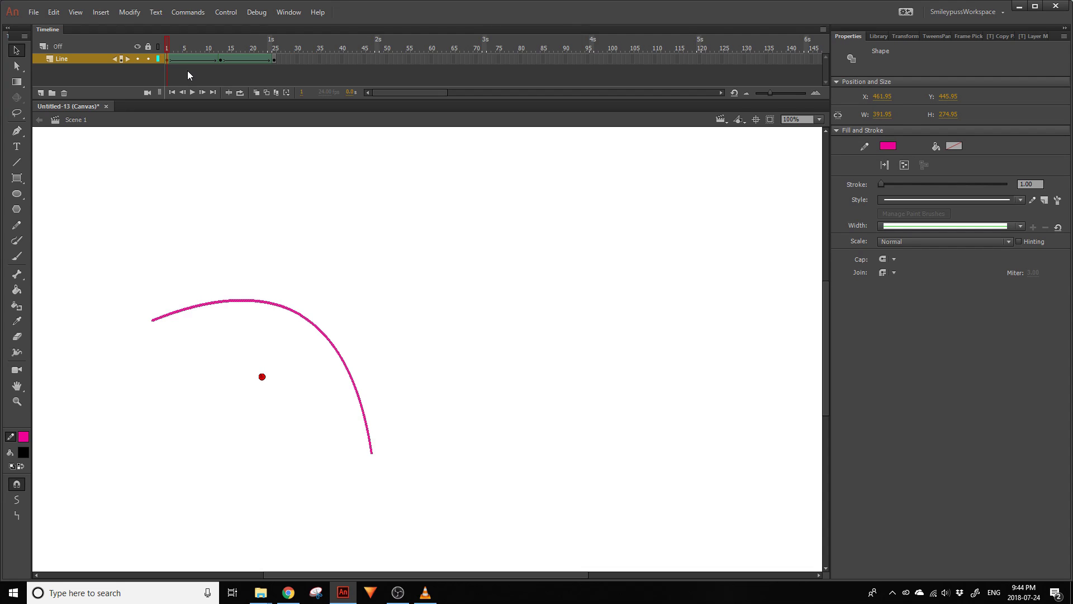
- Enable Snap to Objects and pin hints to the curve ends at frames 1 and 13
click(17, 485)
drag(361, 471, 373, 453)
drag(263, 376, 152, 317)
click(222, 59)
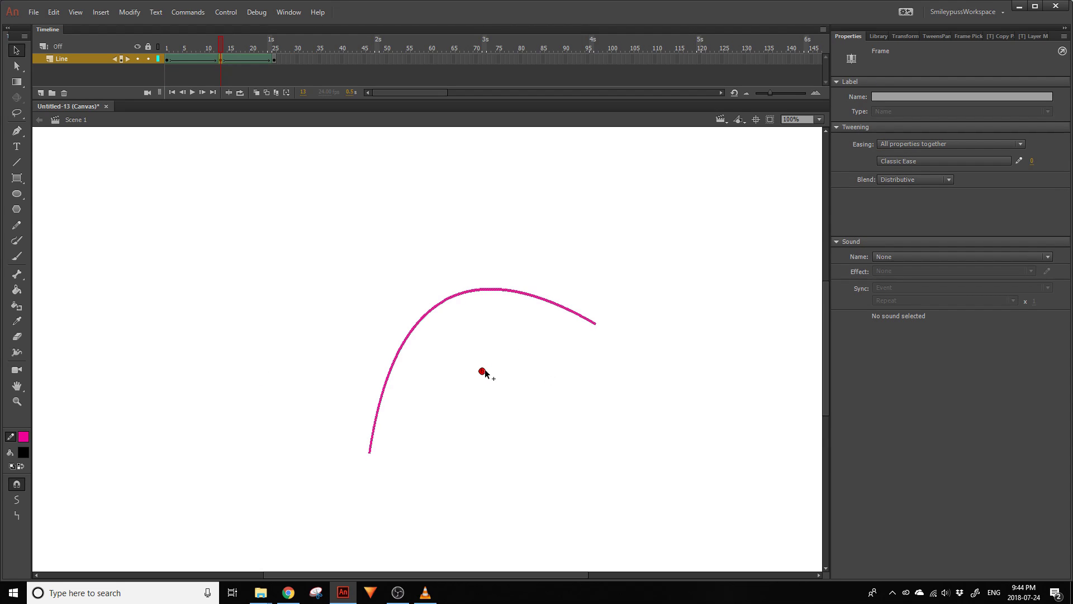
drag(484, 370, 369, 453)
drag(485, 371, 598, 323)
- Replay the tween twice from frame 1 to check the hints
click(215, 58)
key(shift+comma)
key(Return)
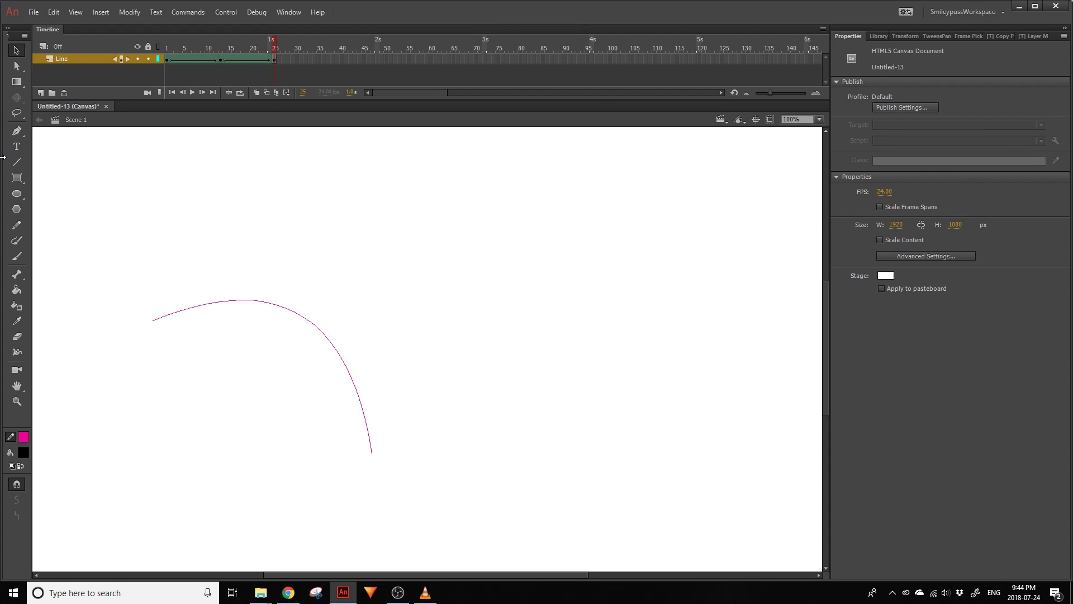
click(167, 48)
key(Return)
click(169, 48)
- Add hints at frame 13 and pin both hints to the curve ends at frame 25
click(221, 59)
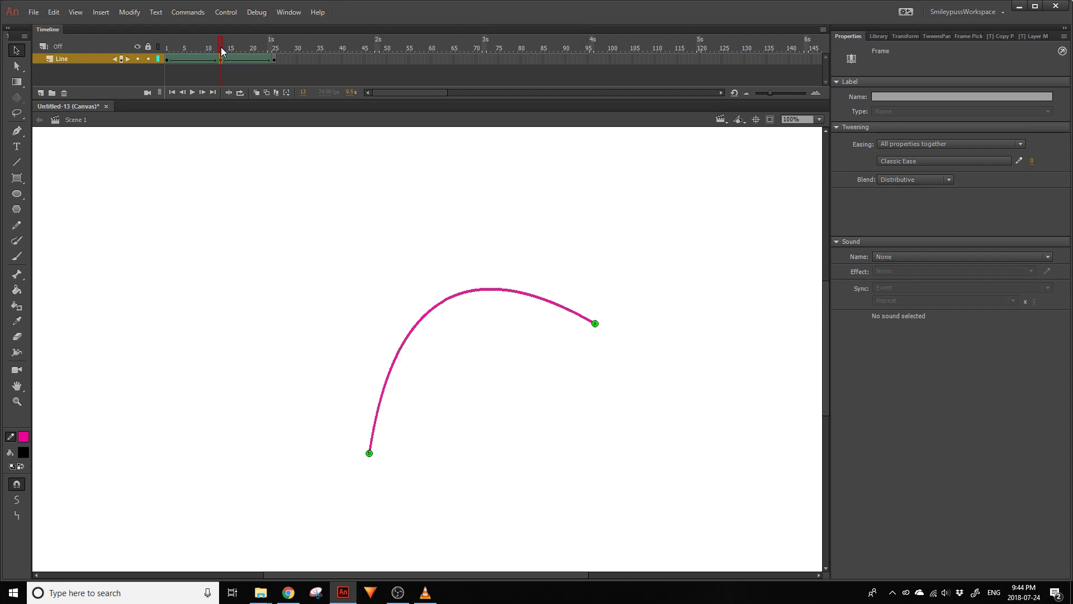
key(ctrl+shift+h)
key(ctrl+shift+h)
drag(482, 372, 595, 326)
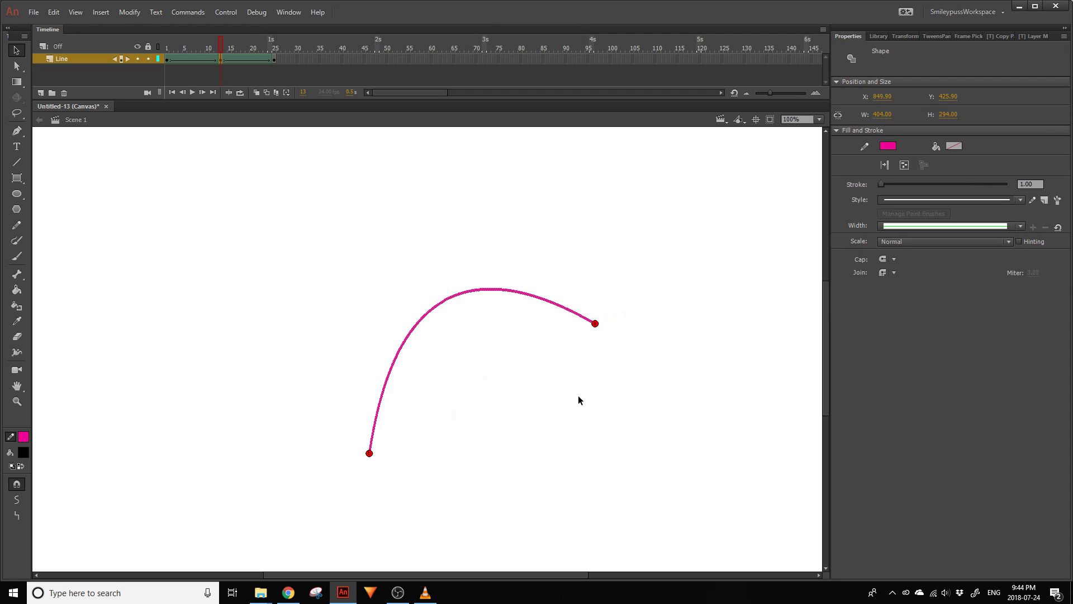
click(274, 59)
drag(262, 377, 371, 454)
drag(262, 377, 152, 320)
click(253, 49)
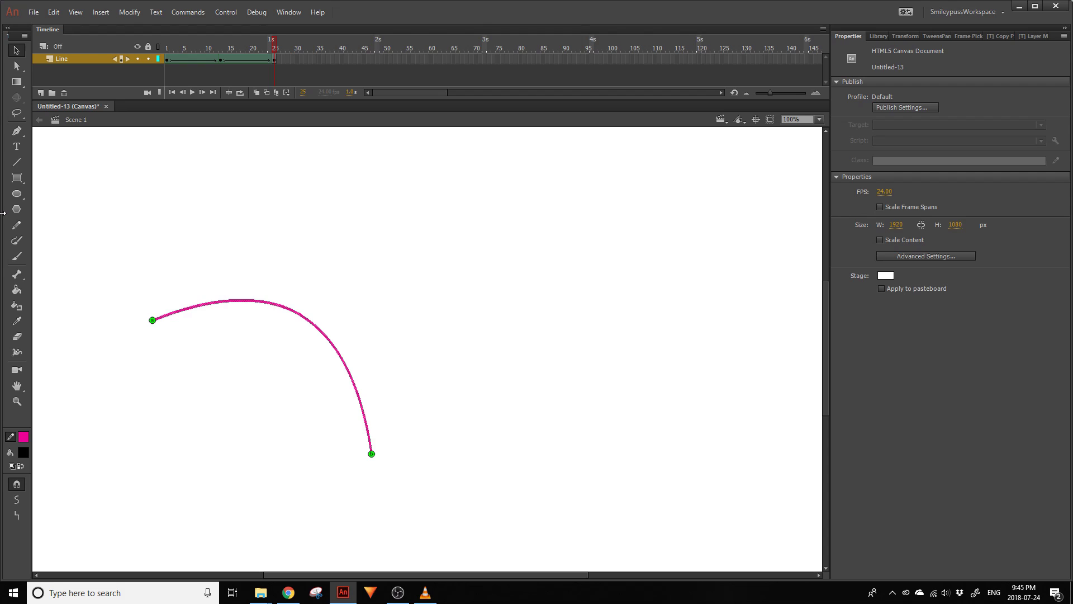
- Replay the line tween and step through frames 7 and 8 to see the hooked pose
key(Return)
click(197, 58)
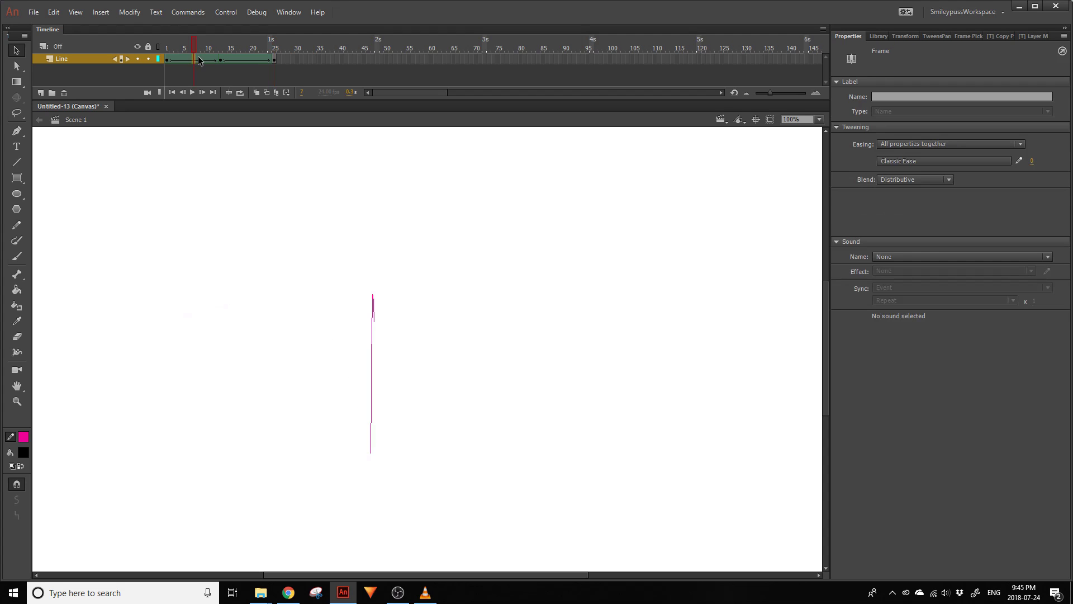
click(198, 58)
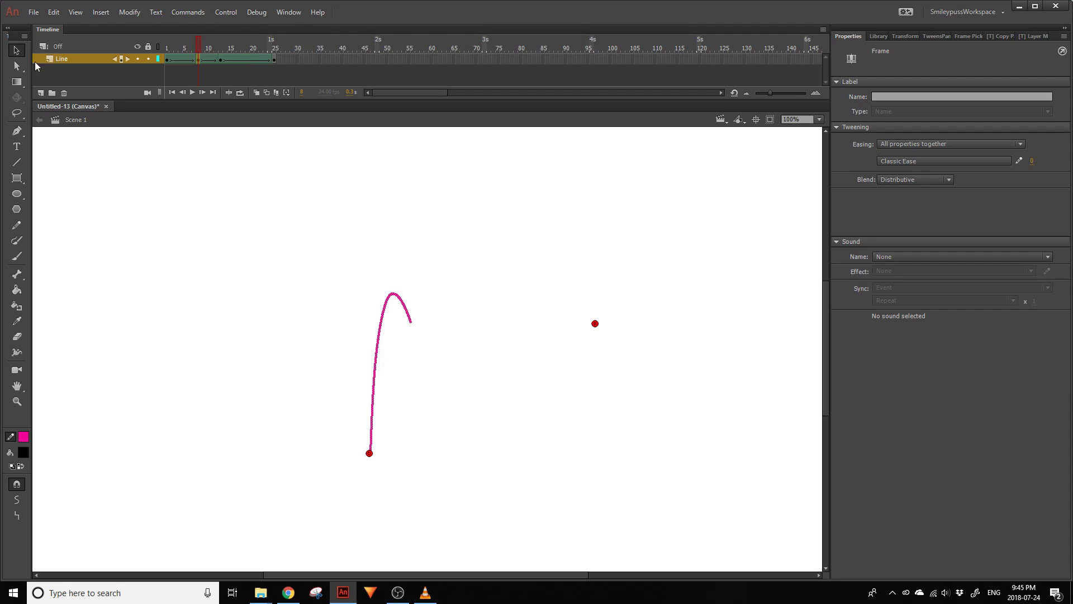
- Straighten frame 8's curved line and delete the short corner segment at its top
click(17, 163)
key(v)
key(ctrl+a)
click(17, 516)
click(17, 517)
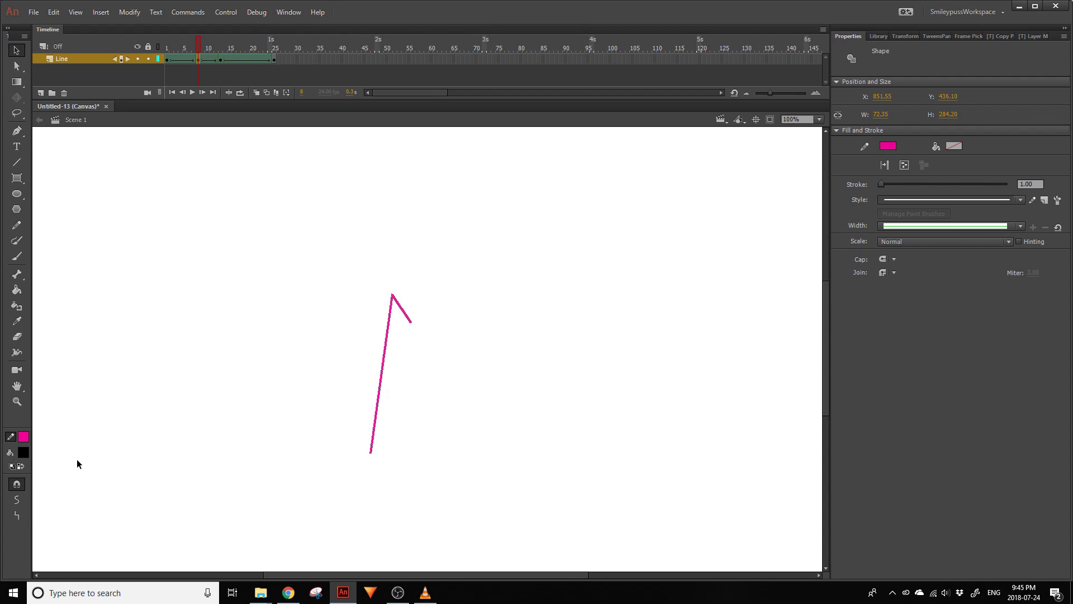
click(413, 321)
click(410, 321)
key(Delete)
- Using onion-skin outlines, pull the top end up vertical and pin hints to both ends
click(267, 93)
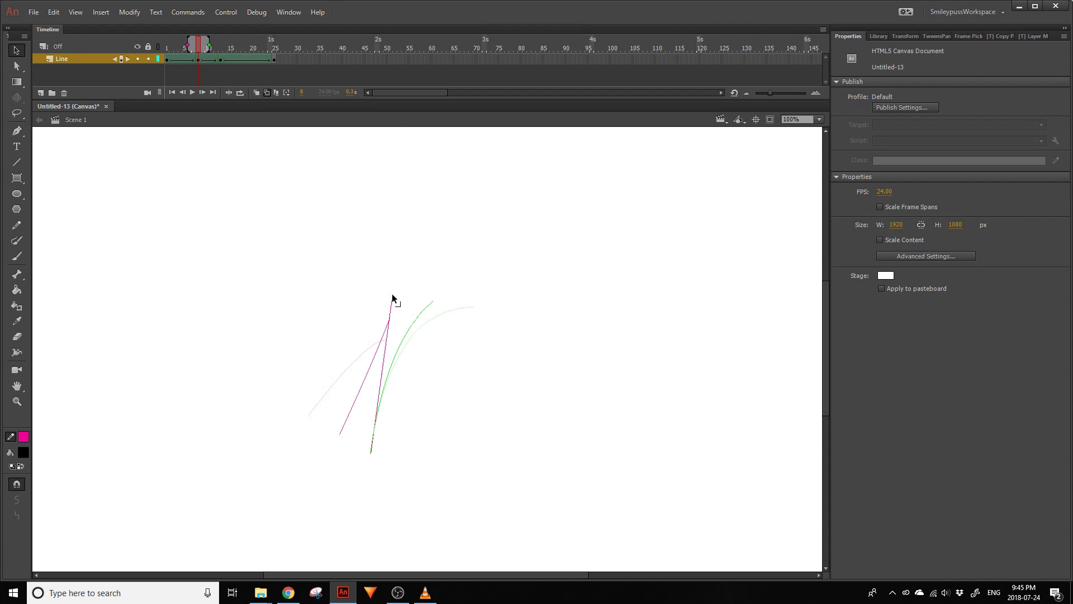
drag(392, 296, 372, 222)
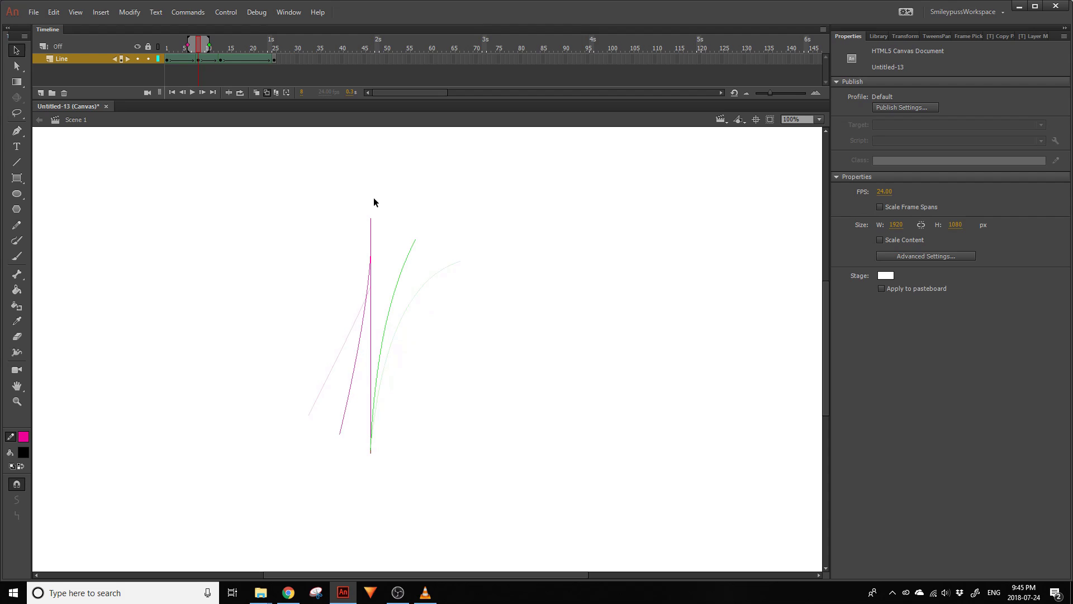
click(268, 93)
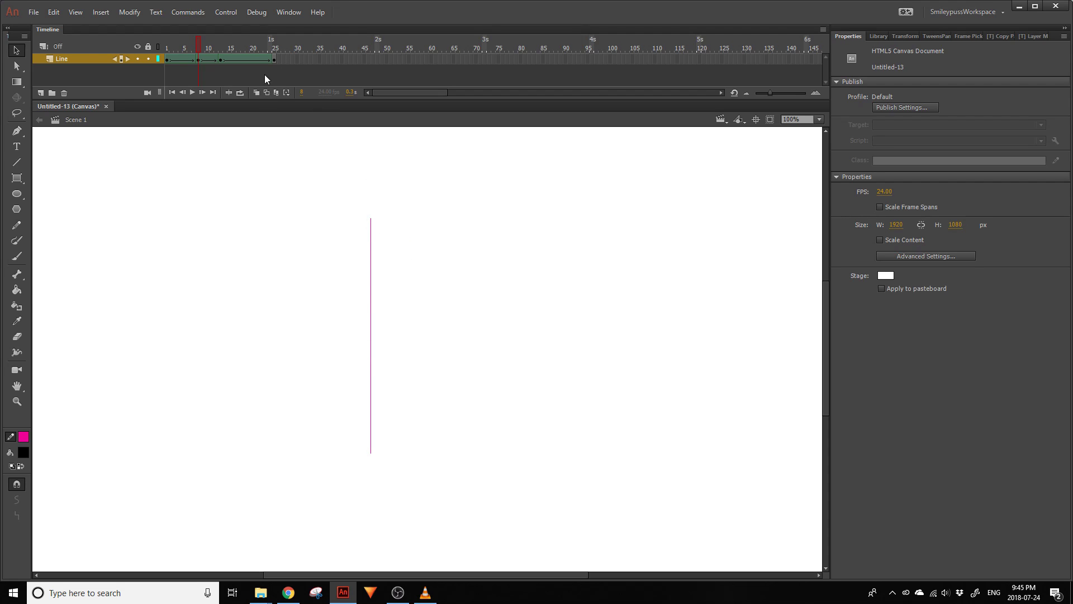
click(200, 59)
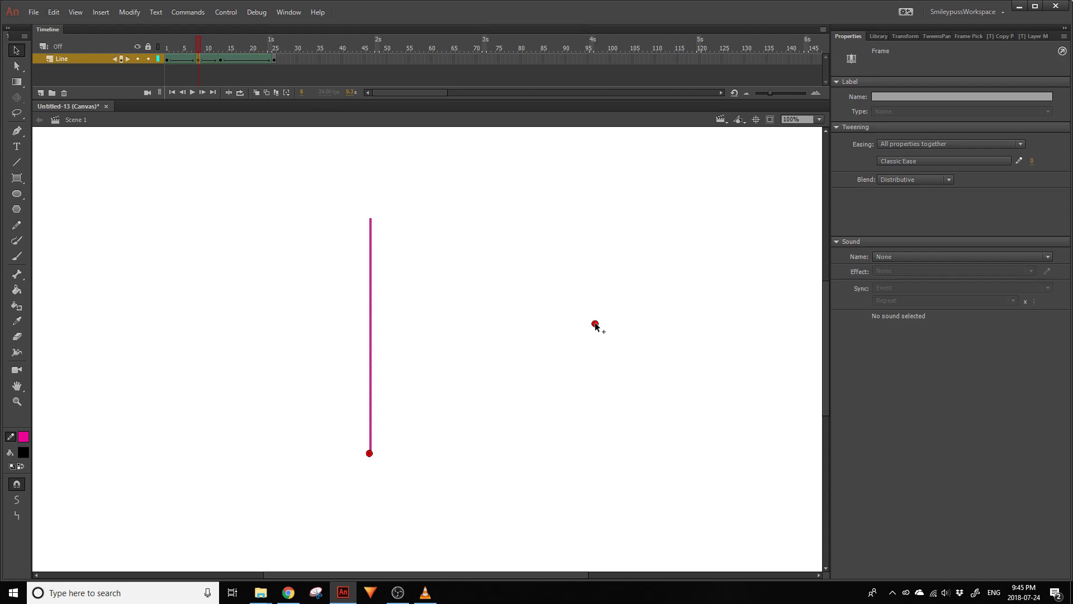
drag(595, 325, 361, 194)
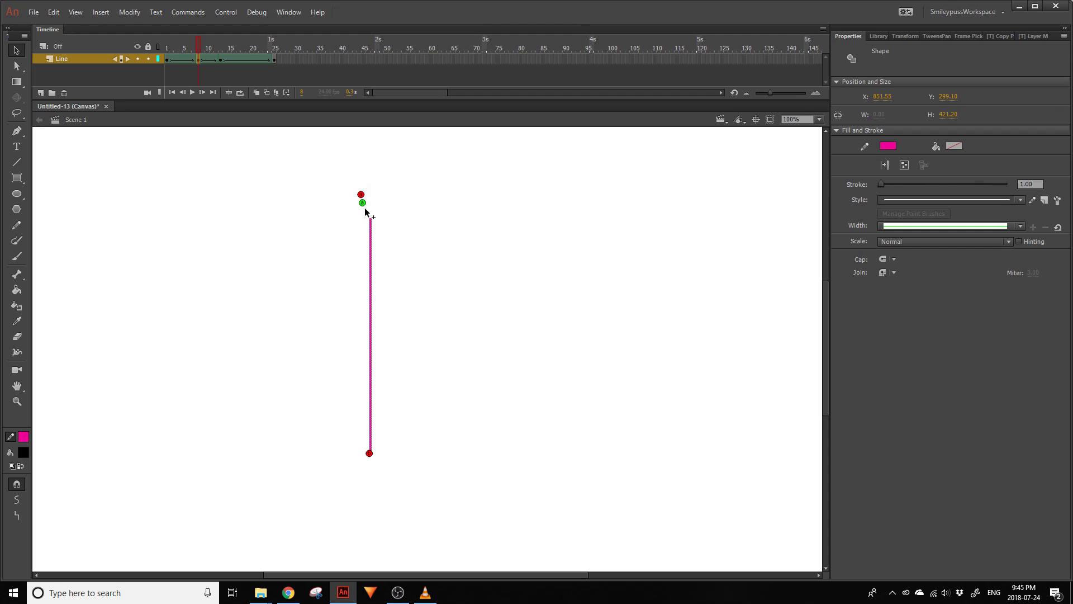
mouse_move(369, 453)
mouse_down()
mouse_move(369, 473)
mouse_move(371, 453)
mouse_up()
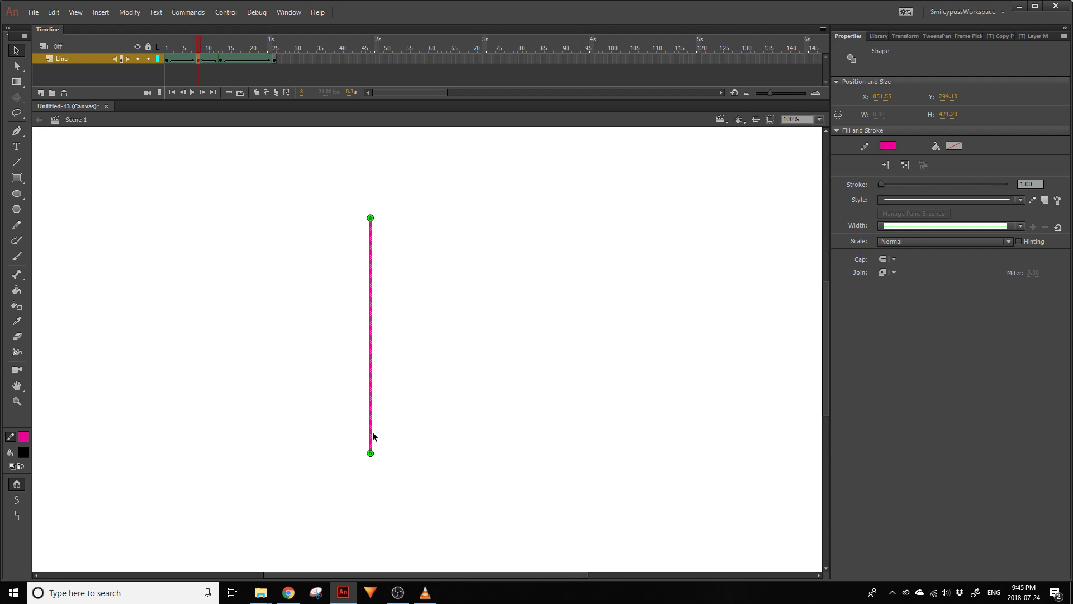
- Scrub through the tween to preview the hinted motion, stopping at frame 19
click(201, 60)
mouse_move(189, 46)
mouse_down()
mouse_move(161, 65)
mouse_move(196, 65)
mouse_up()
click(248, 56)
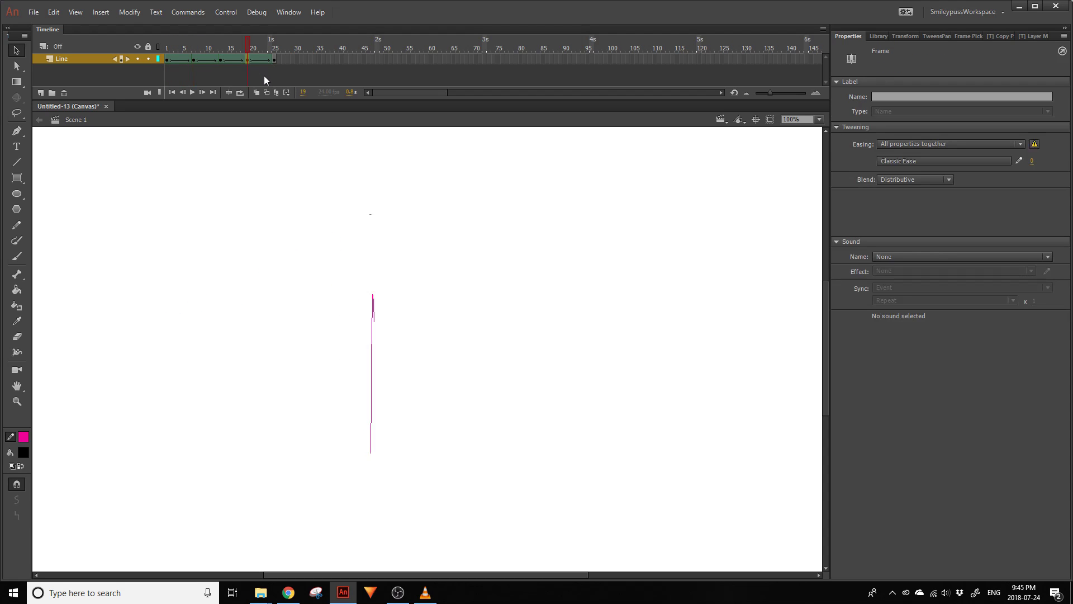
- Straighten frame 19's line and stretch its top end upward against onion skins spanning frames 1–25
click(17, 517)
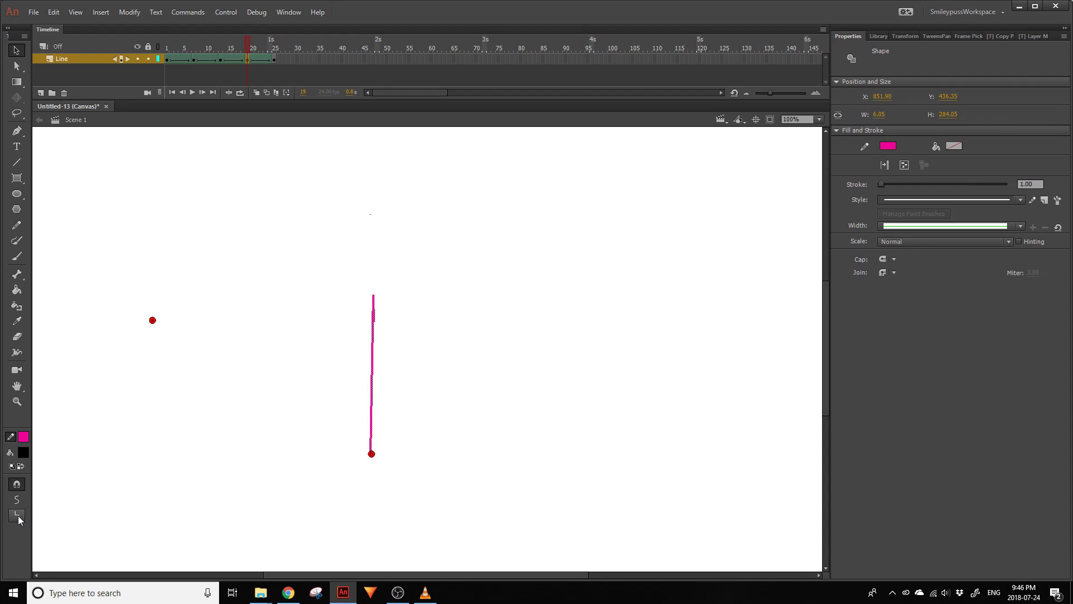
click(385, 305)
drag(373, 295, 362, 244)
click(267, 93)
drag(237, 44, 277, 45)
drag(361, 246, 360, 209)
click(266, 92)
- Replay the line animation from frame 1, then create the skirt document's shape tween
key(shift+comma)
key(Return)
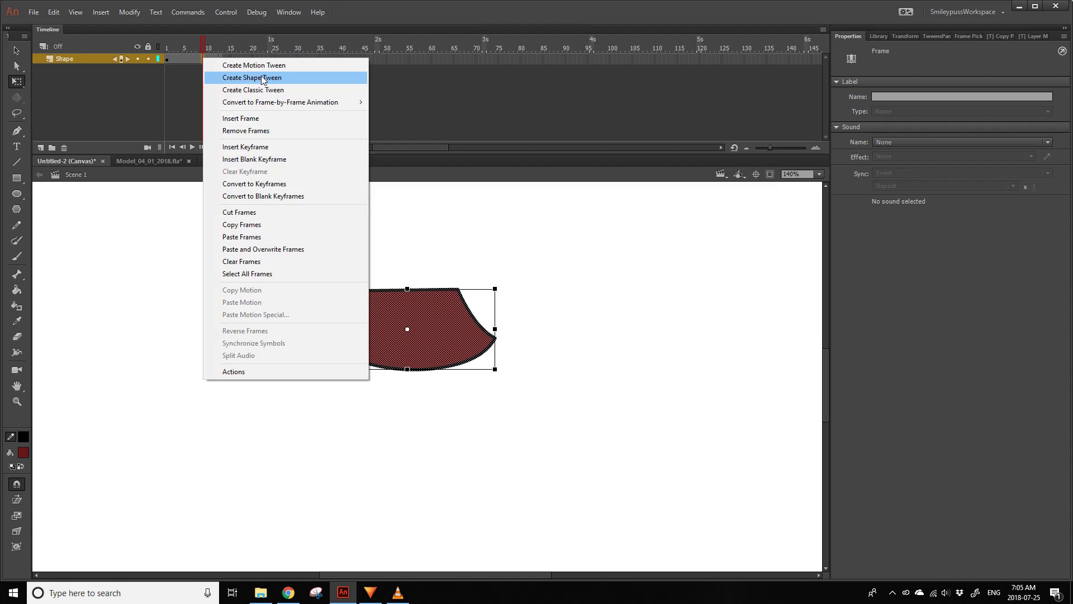
click(275, 77)
- Copy the skirt frames onto a new layer above, removing the tween, then outline and lock that layer
key(Return)
click(39, 148)
click(118, 69)
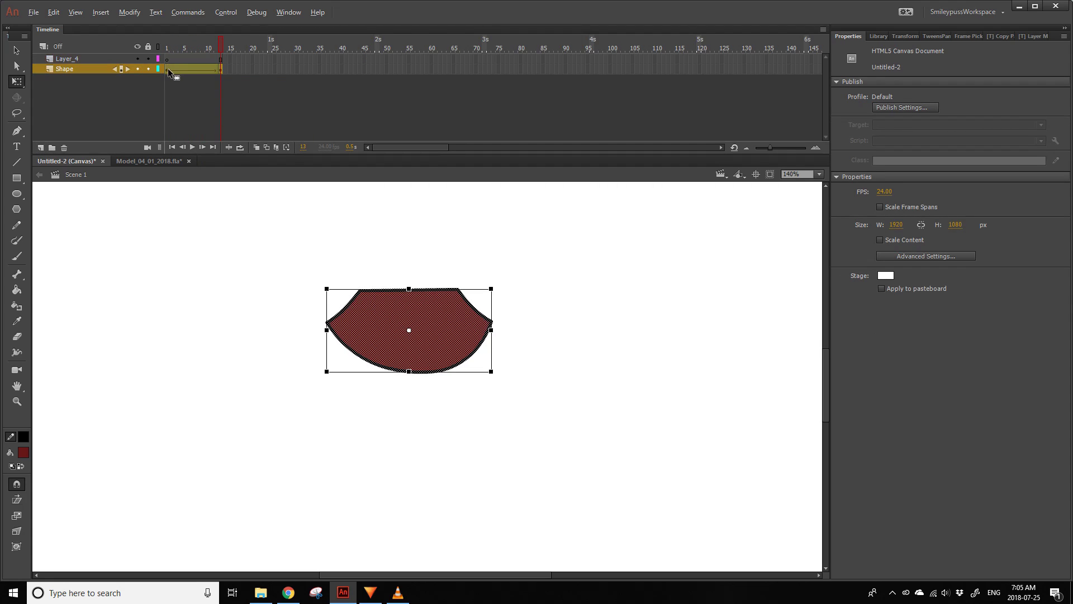
drag(169, 69, 177, 61)
right_click(178, 60)
click(198, 78)
click(159, 58)
click(148, 58)
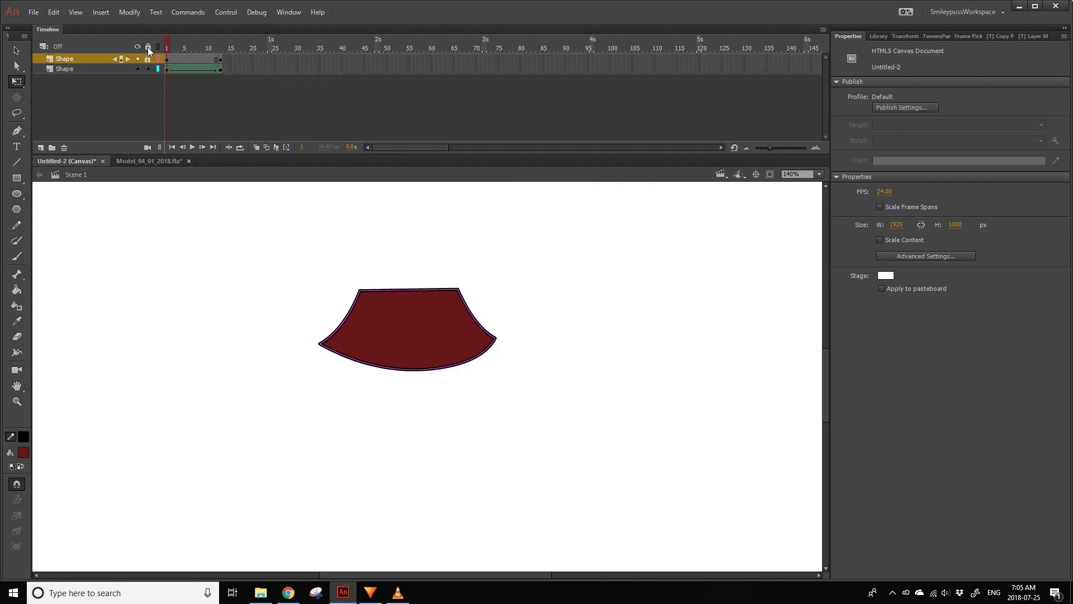
- Set the skirt's fill to No Color on frames 1 and 13
click(103, 70)
click(23, 453)
click(204, 317)
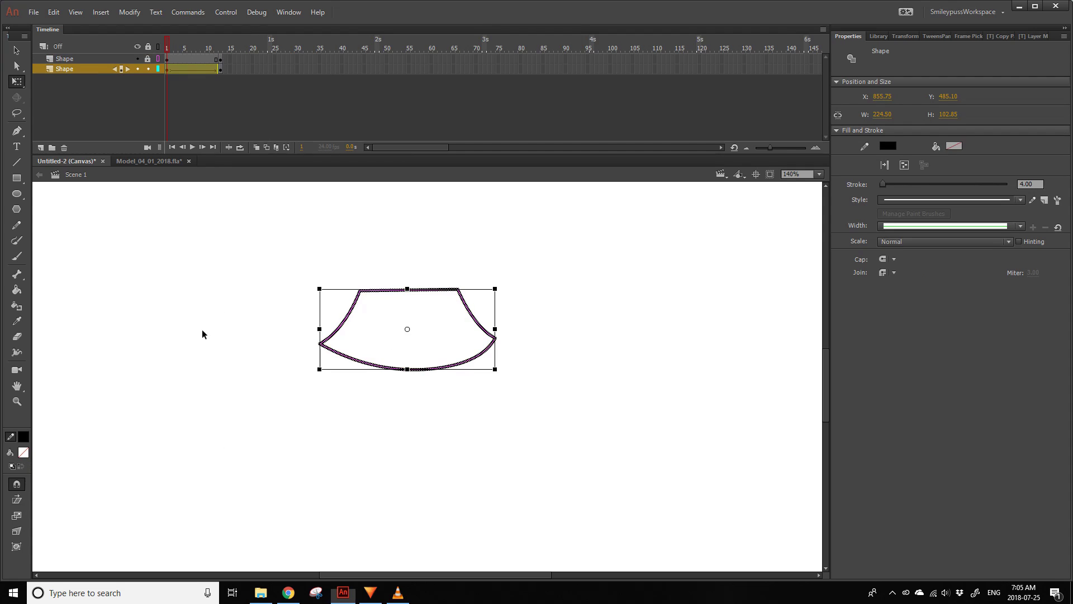
click(220, 69)
click(23, 452)
click(205, 316)
click(166, 49)
- Straighten the skirt's left, right and curved bottom edges at frame 1
click(348, 311)
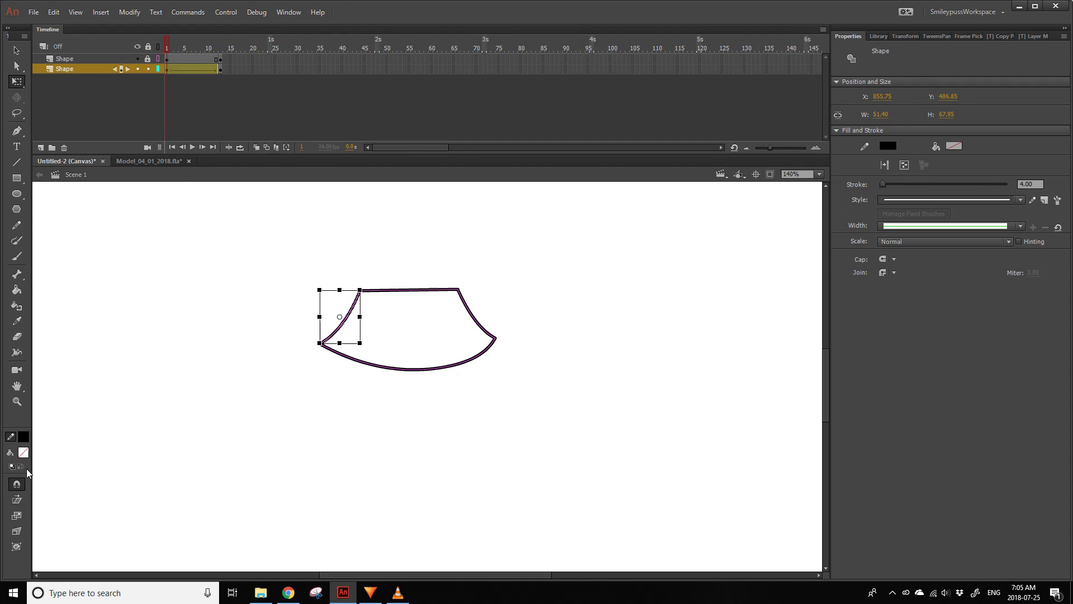
click(17, 51)
click(17, 515)
click(480, 323)
click(17, 515)
click(420, 372)
click(17, 515)
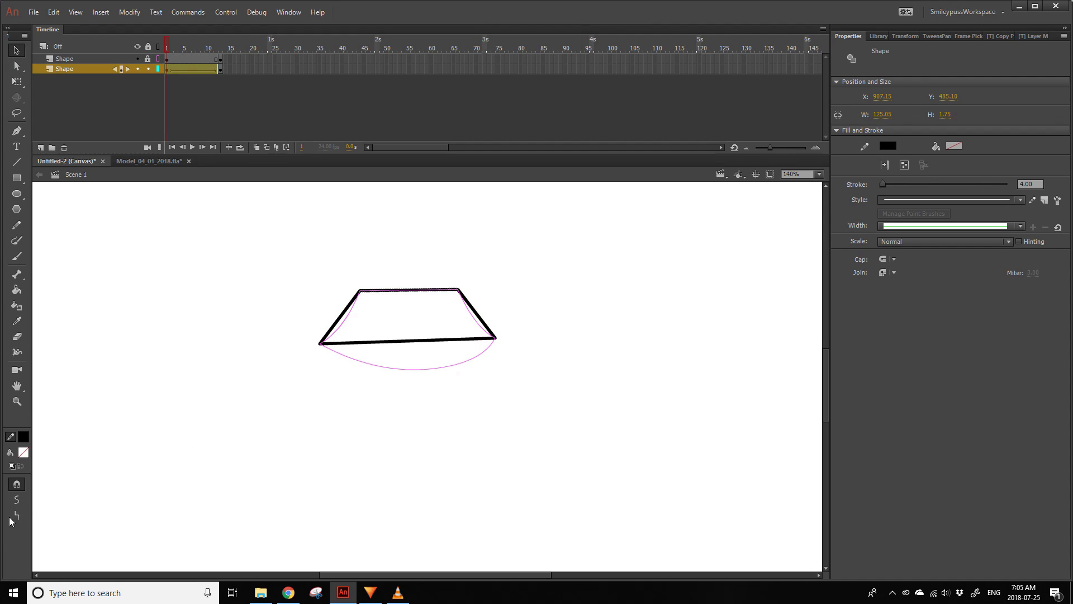
click(196, 396)
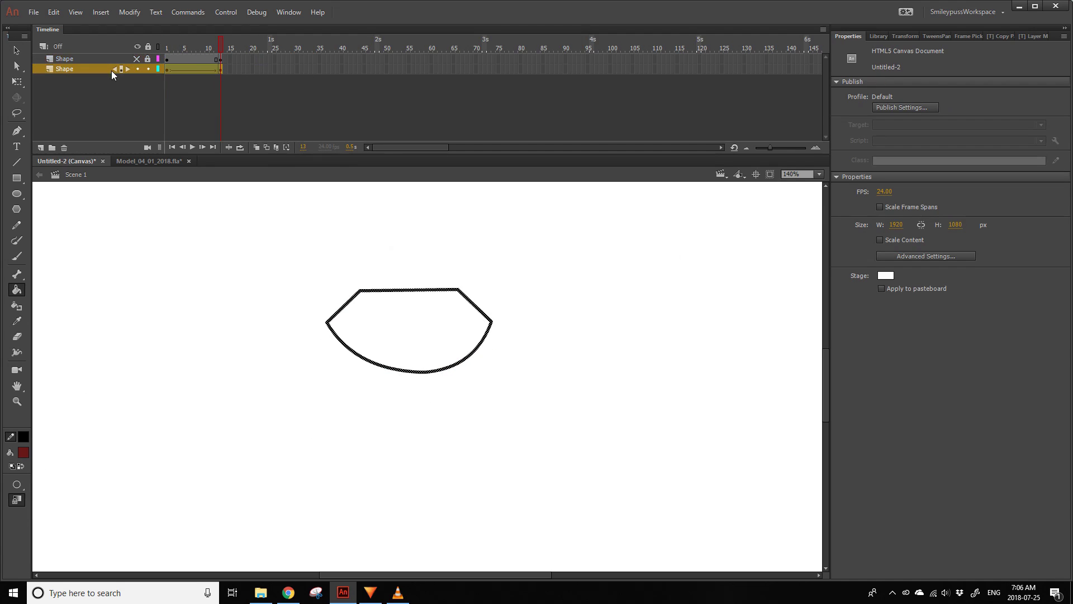
- Fill the skirt outline with dark red and play the skirt tween
click(353, 307)
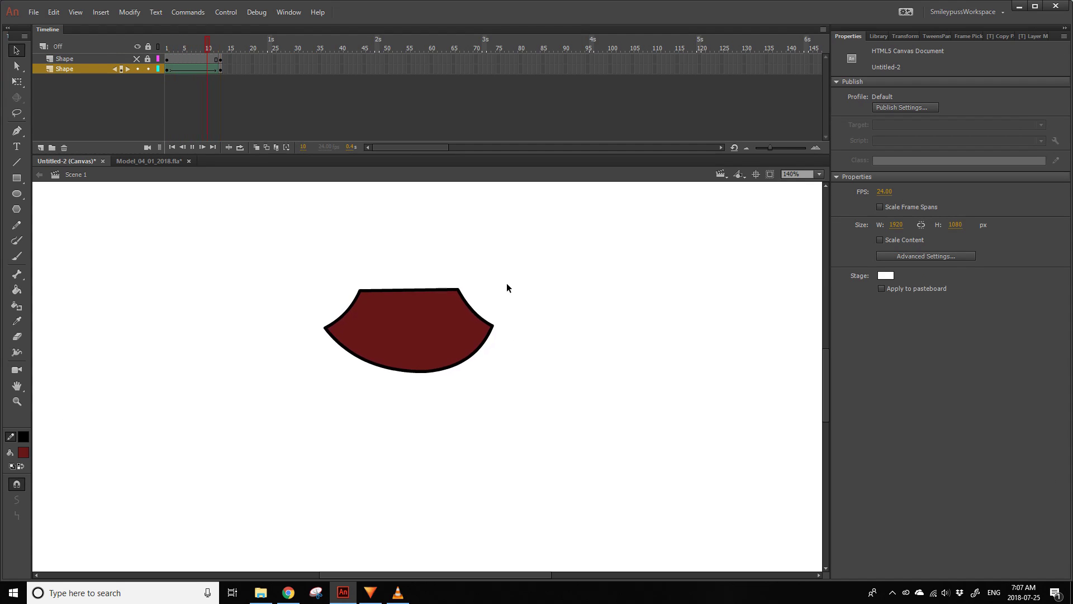
key(Return)
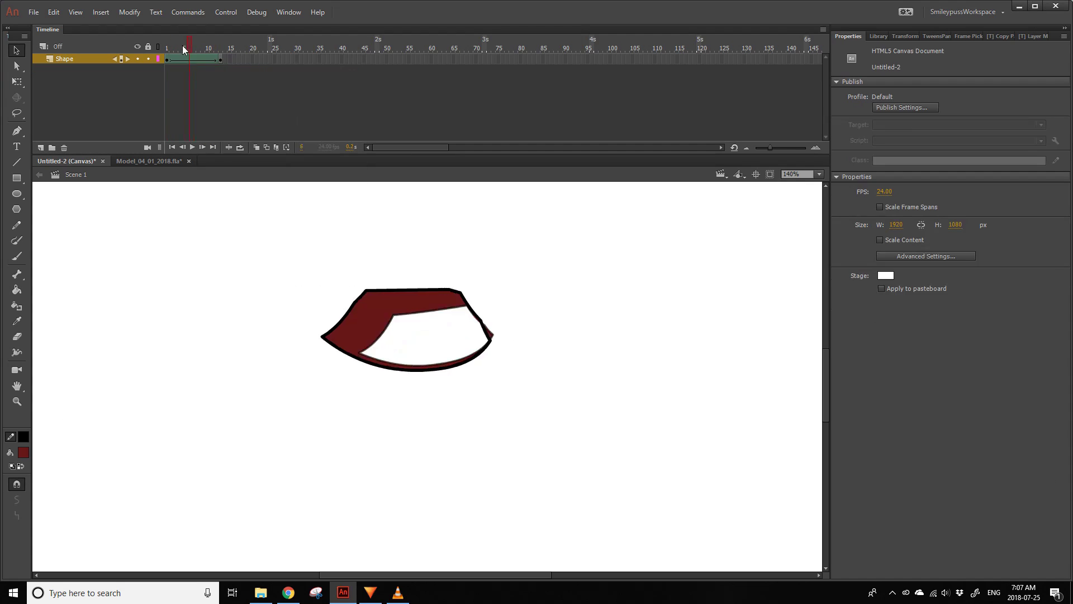
key(Return)
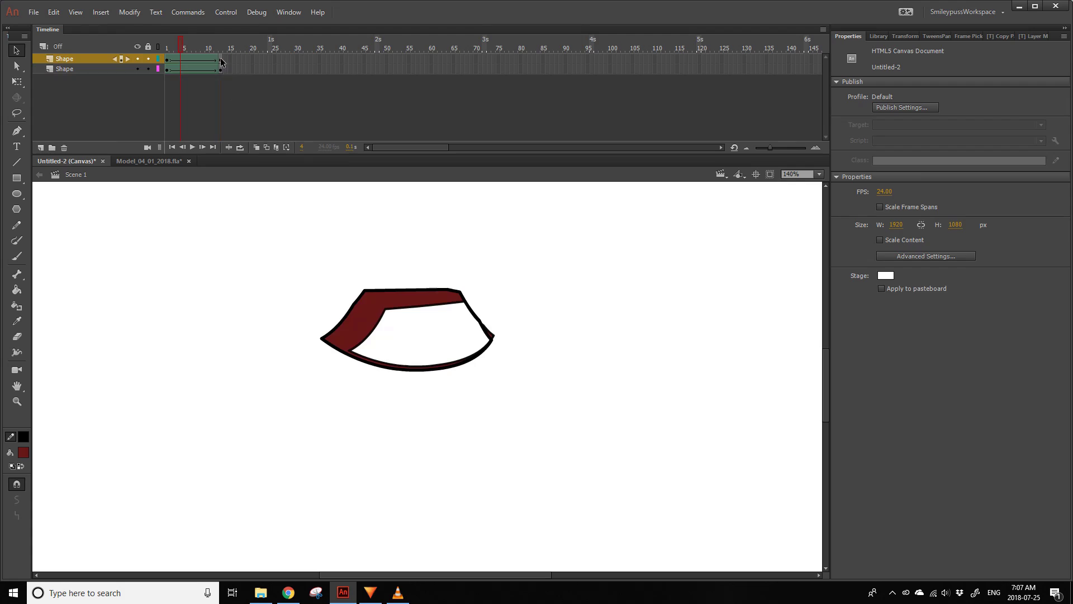
- Remove the shape tween from frame 1 and clear the skirt's fill
click(167, 69)
right_click(167, 70)
click(190, 76)
click(24, 452)
click(199, 320)
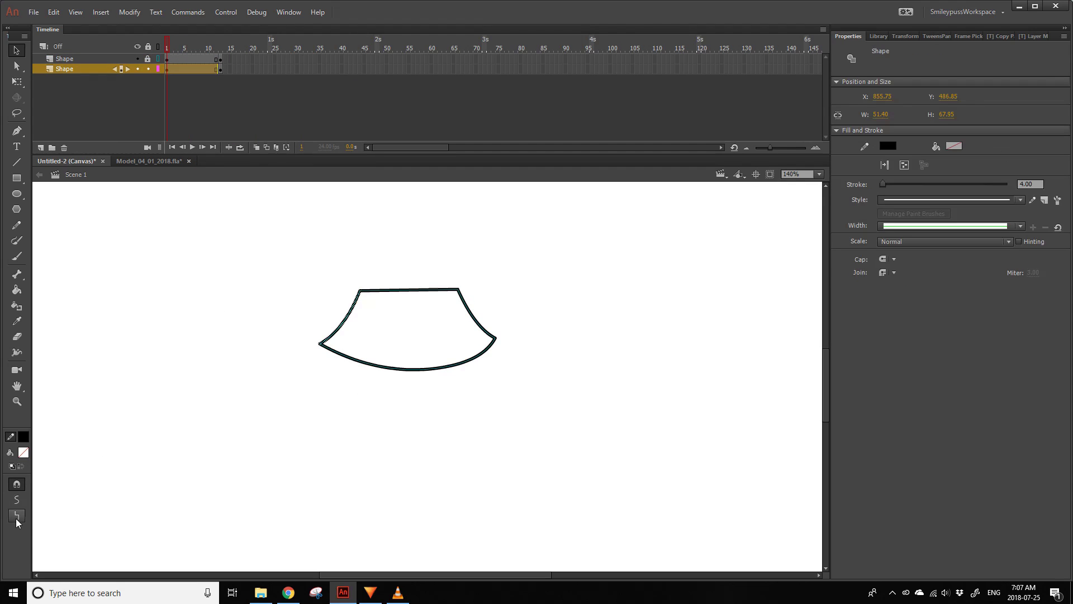
click(17, 515)
click(476, 319)
click(17, 516)
click(77, 497)
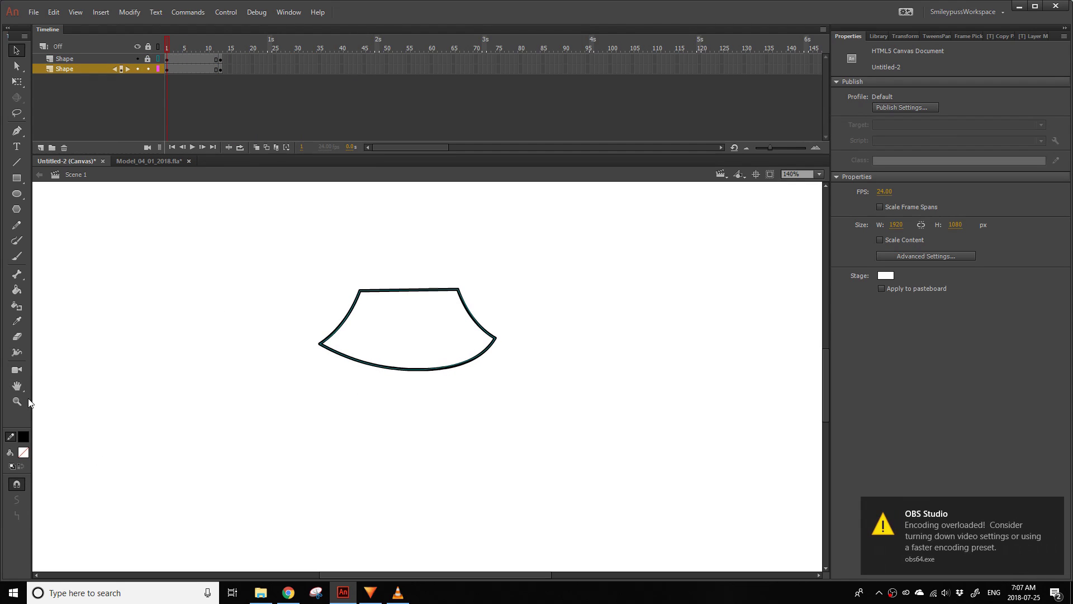
- Refill the skirt dark red with the Paint Bucket and move the end keyframe to frame 13
key(k)
click(398, 339)
click(167, 69)
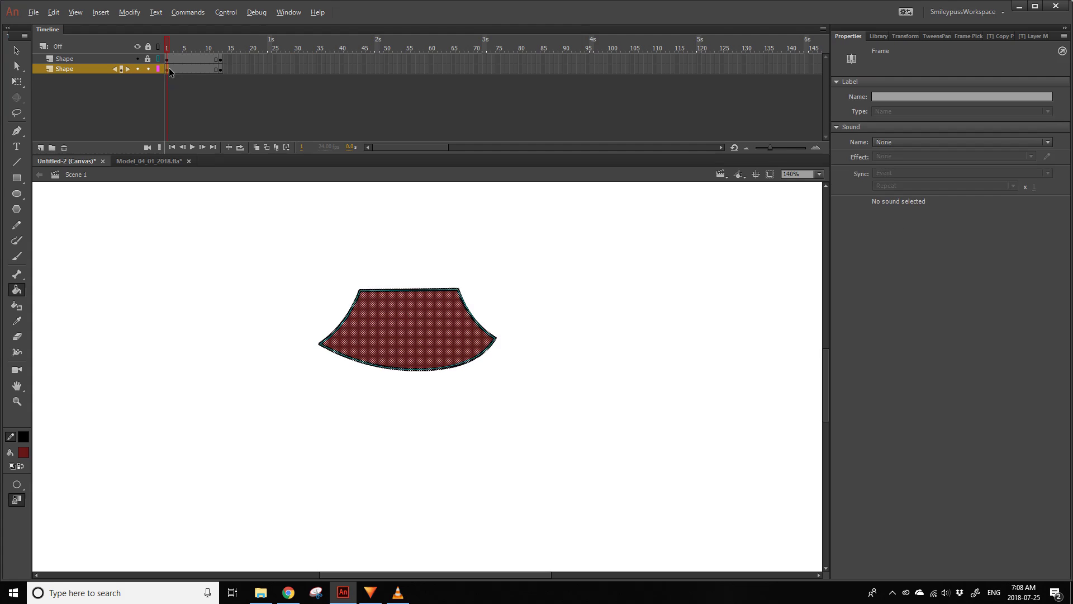
drag(229, 66, 224, 70)
- Raise the skirt's right and left corners upward and inward with Free Transform
key(q)
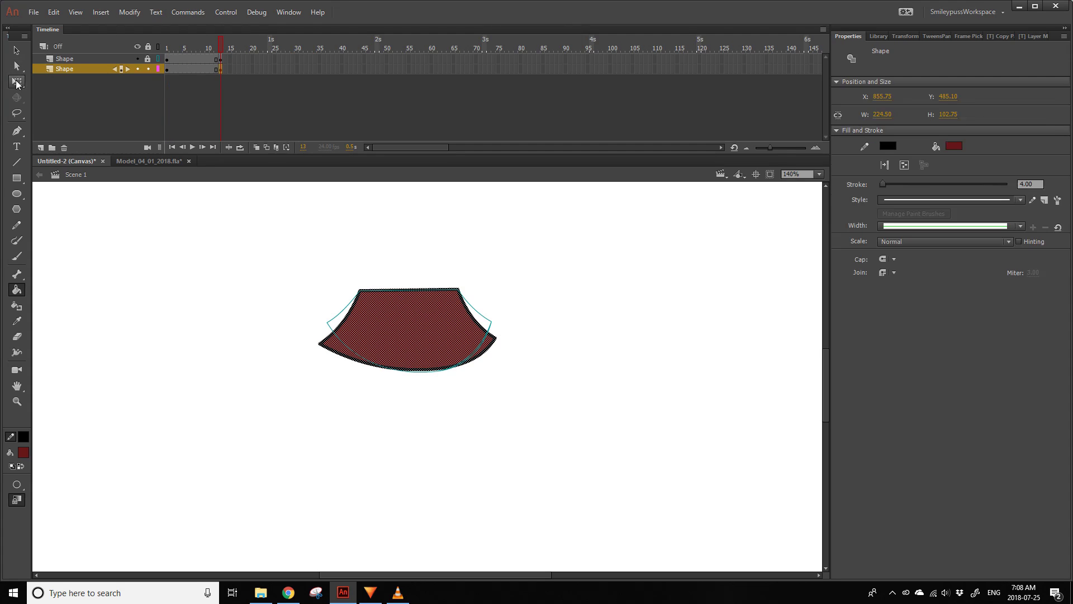
click(494, 240)
drag(494, 342, 492, 321)
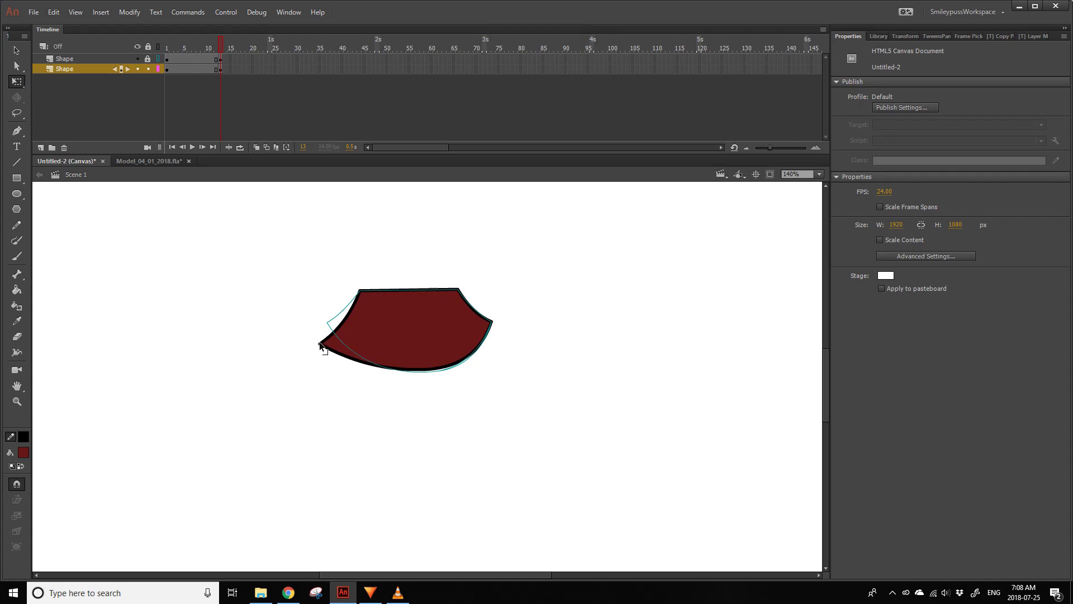
drag(319, 344, 327, 322)
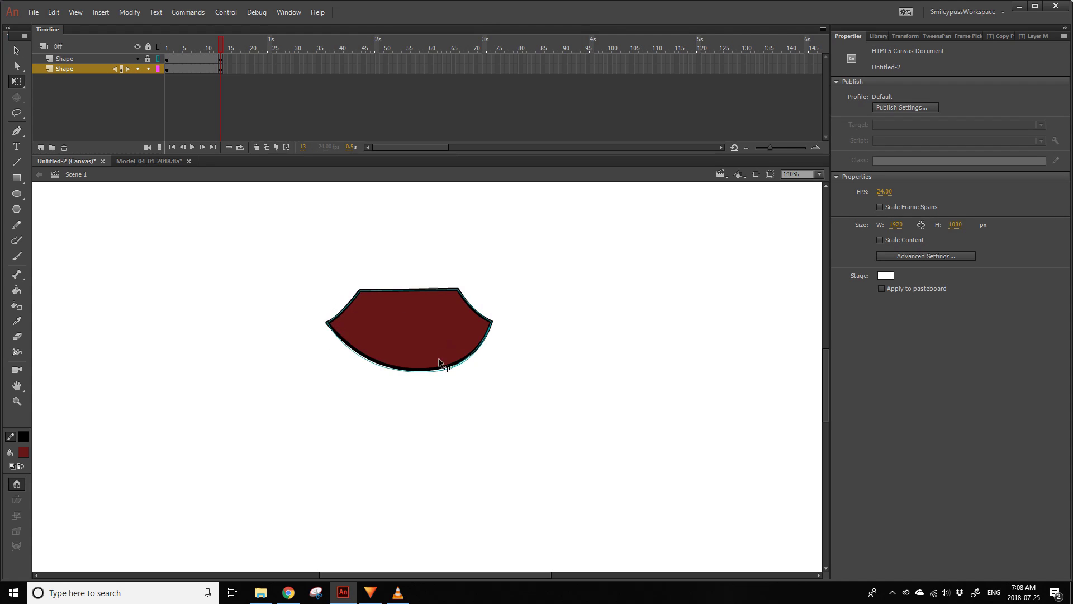
- Deepen the skirt's bottom curve, create a shape tween across frames 1–13, and play it
drag(420, 370, 420, 372)
right_click(211, 68)
click(263, 86)
drag(202, 47, 173, 38)
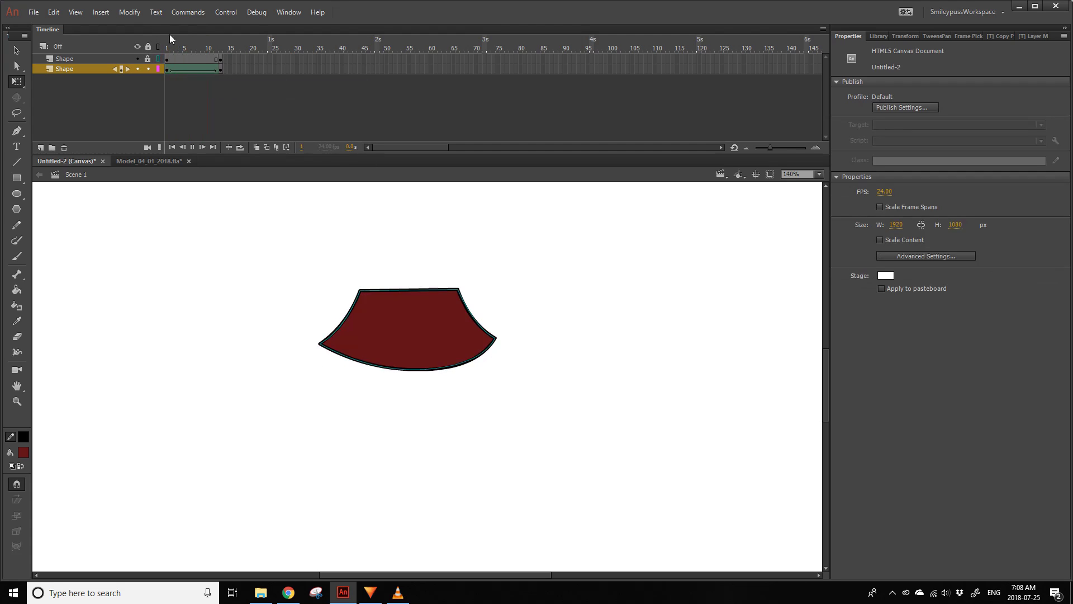
click(94, 67)
- Delete the top reference layer, lock the Shape layer, and return to frame 1
click(85, 59)
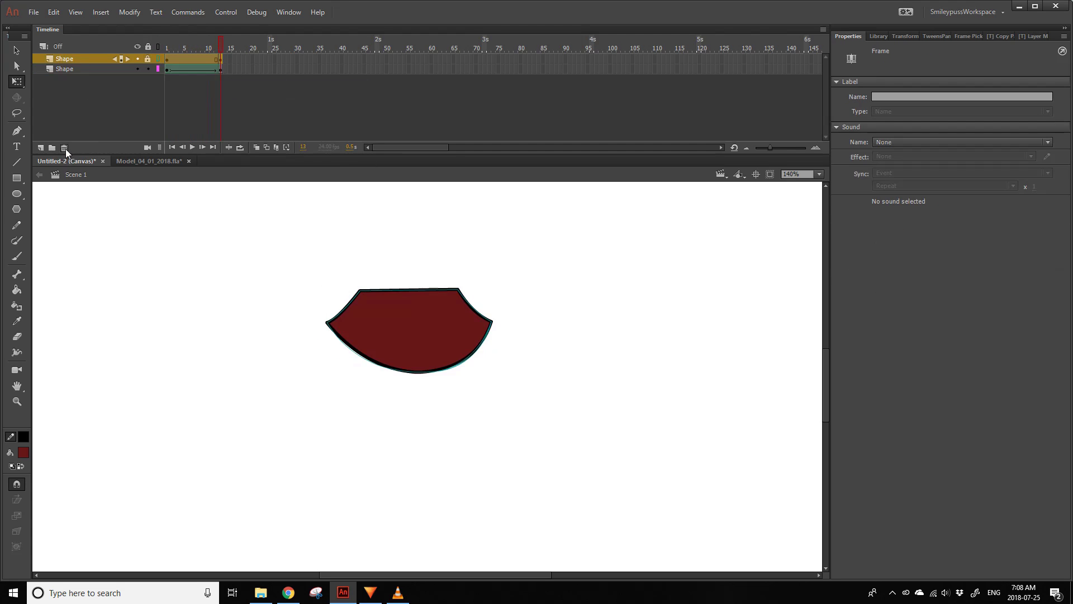
click(65, 148)
click(148, 58)
key(Return)
key(Return)
- Stop the screen recording from its system tray icon
click(893, 593)
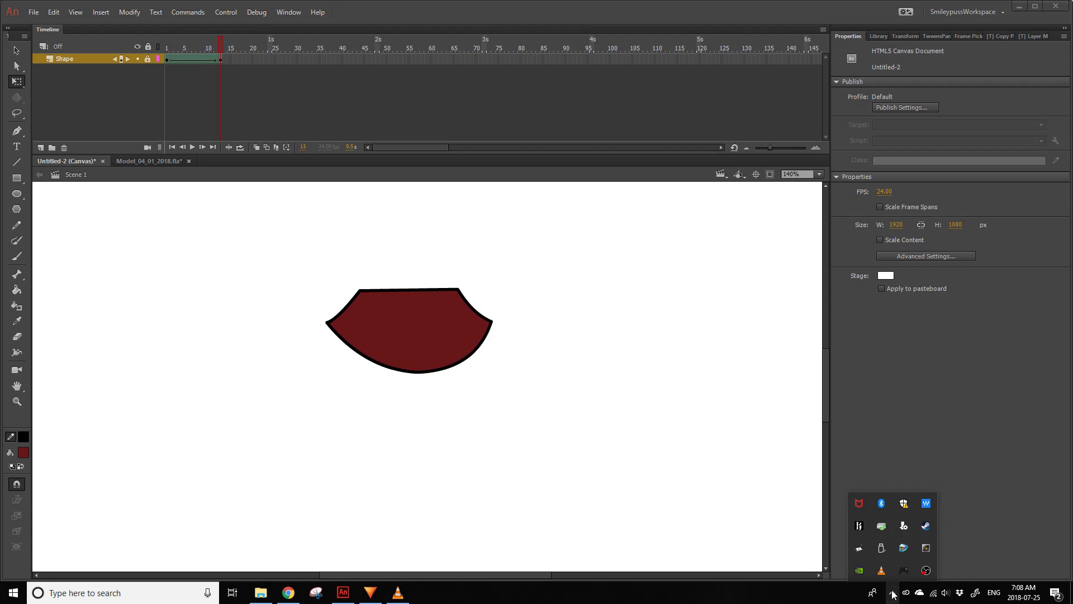
right_click(926, 570)
click(963, 538)
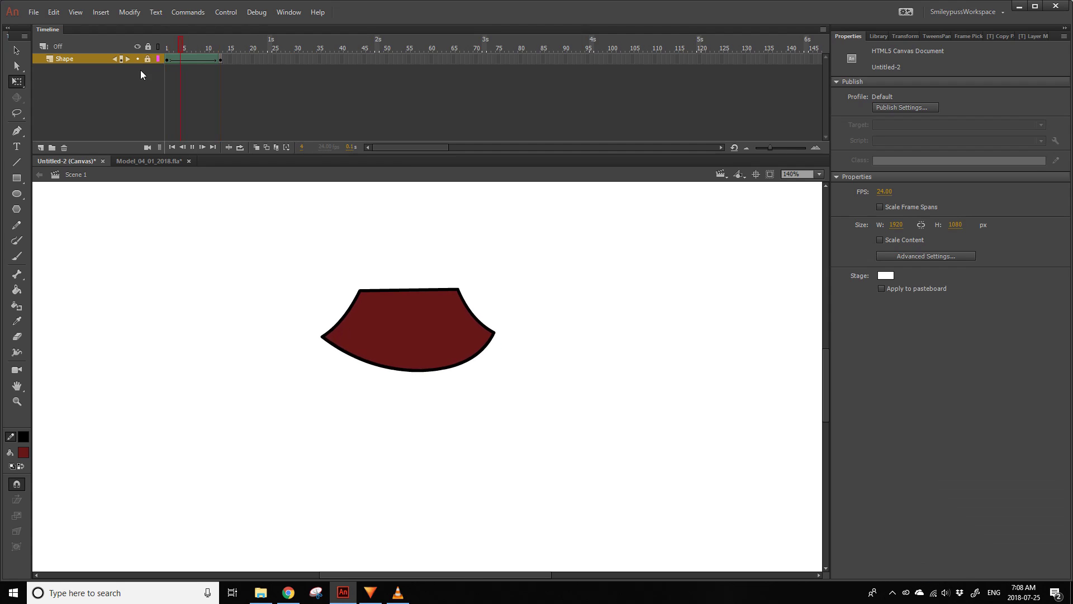